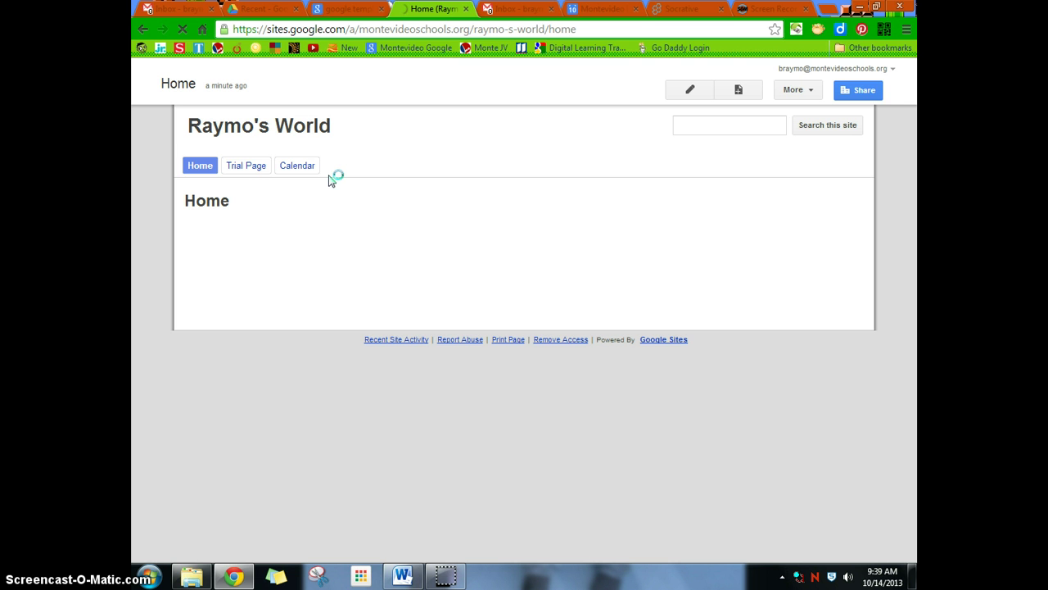
# Delete the embedded Google calendar from the site's Calendar page and save the page
pyautogui.click(400, 198)
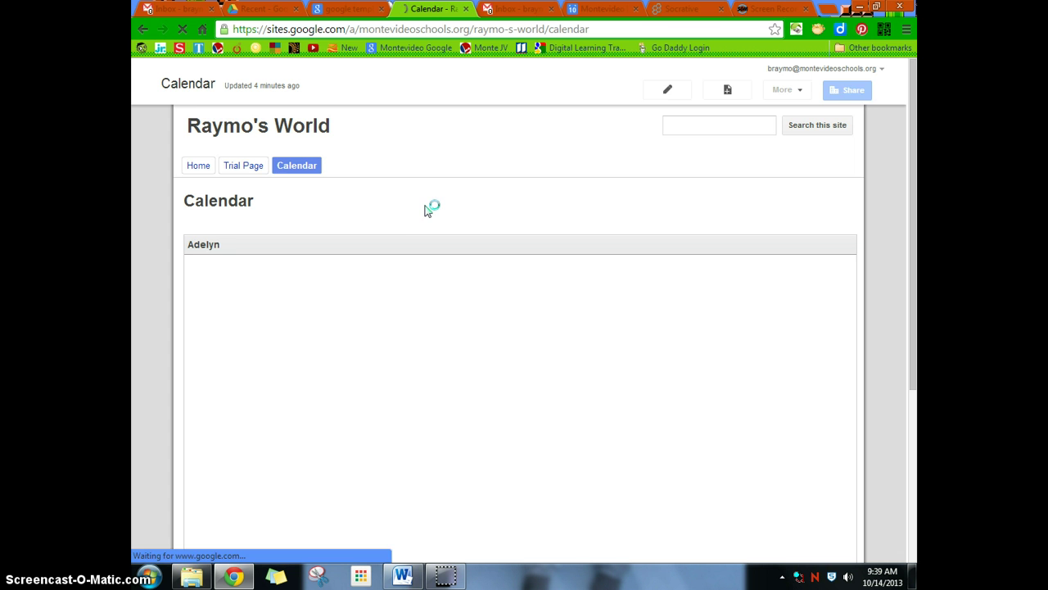
pyautogui.click(426, 225)
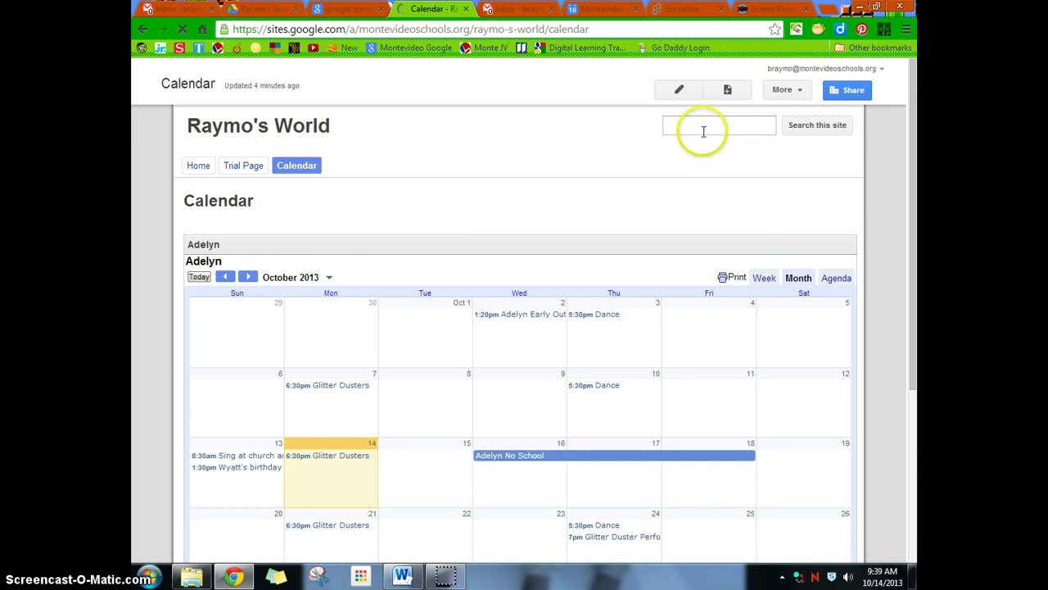
pyautogui.click(682, 91)
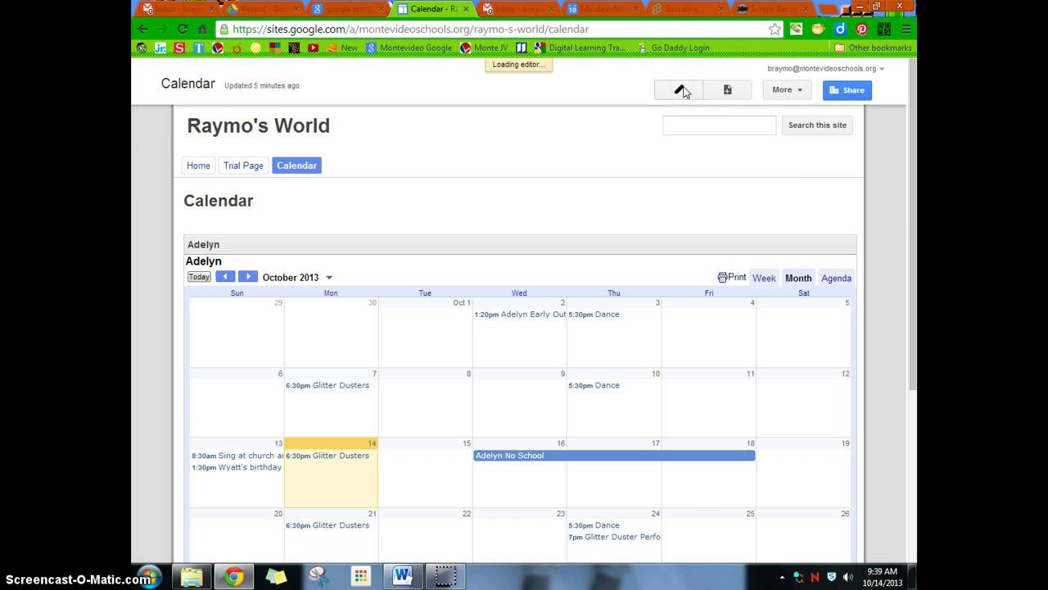
pyautogui.click(480, 318)
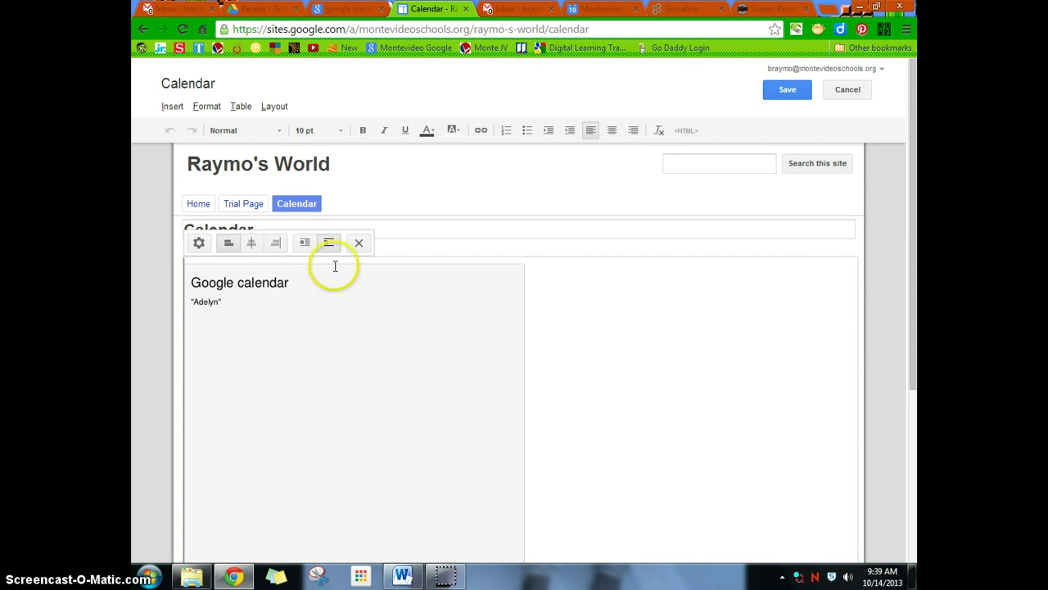
pyautogui.click(359, 243)
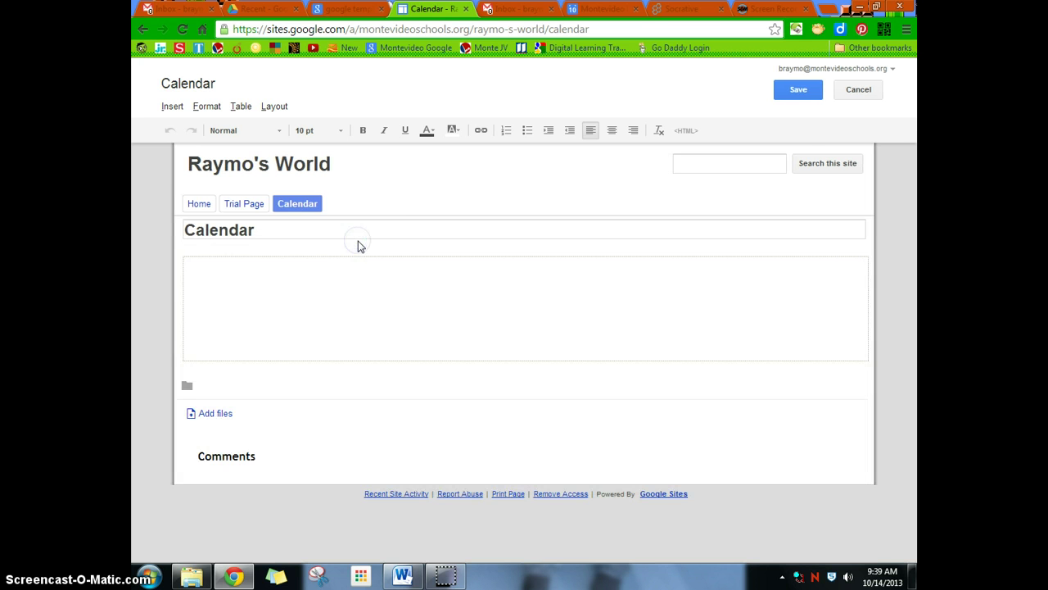
pyautogui.click(806, 95)
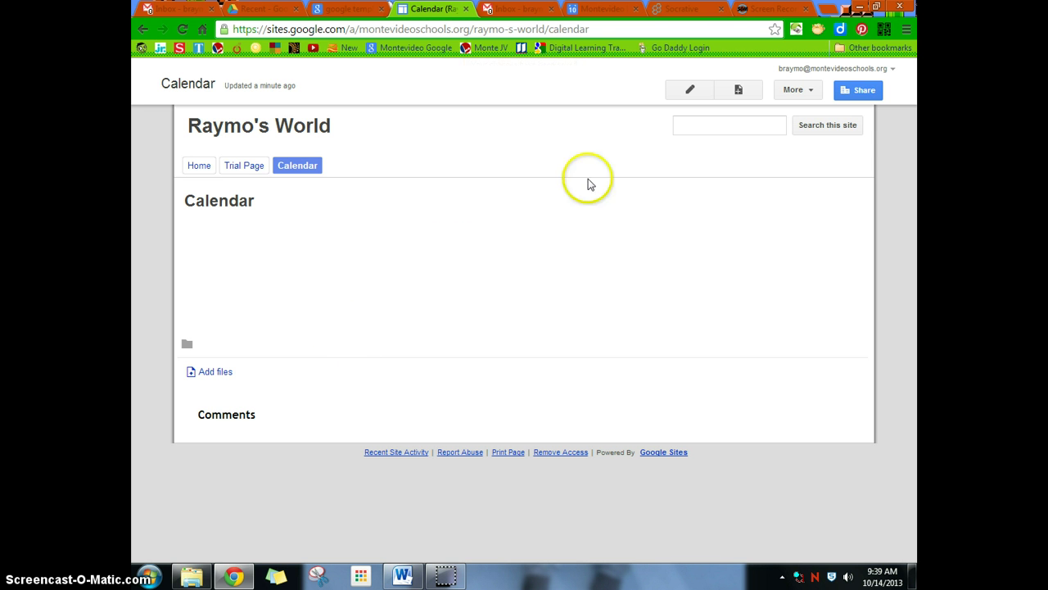
# Add the text "November Events:" to the body of the Calendar page and open the file chooser for an attachment
pyautogui.click(689, 89)
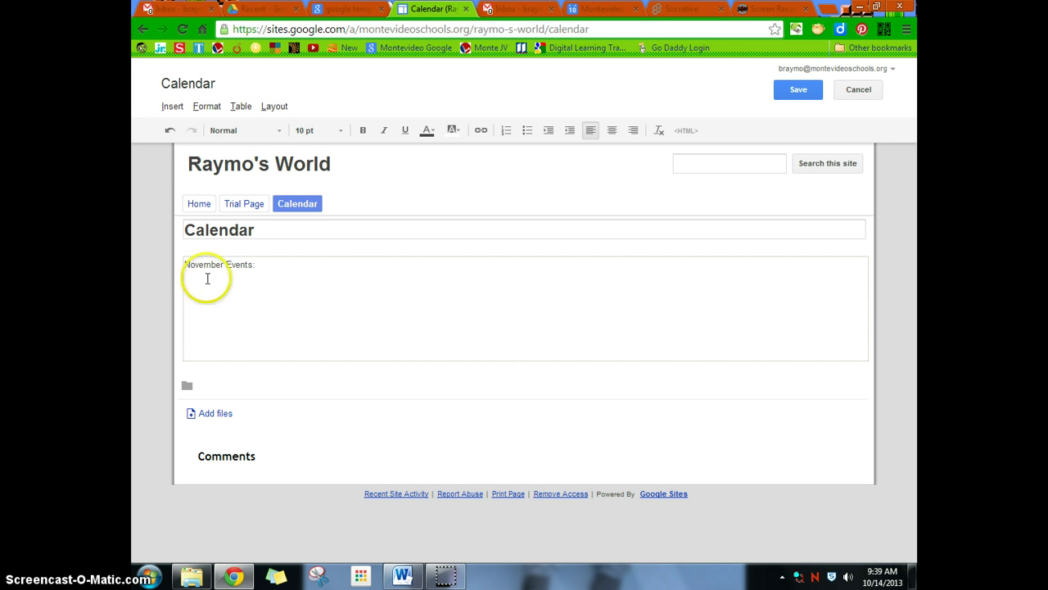
pyautogui.click(211, 416)
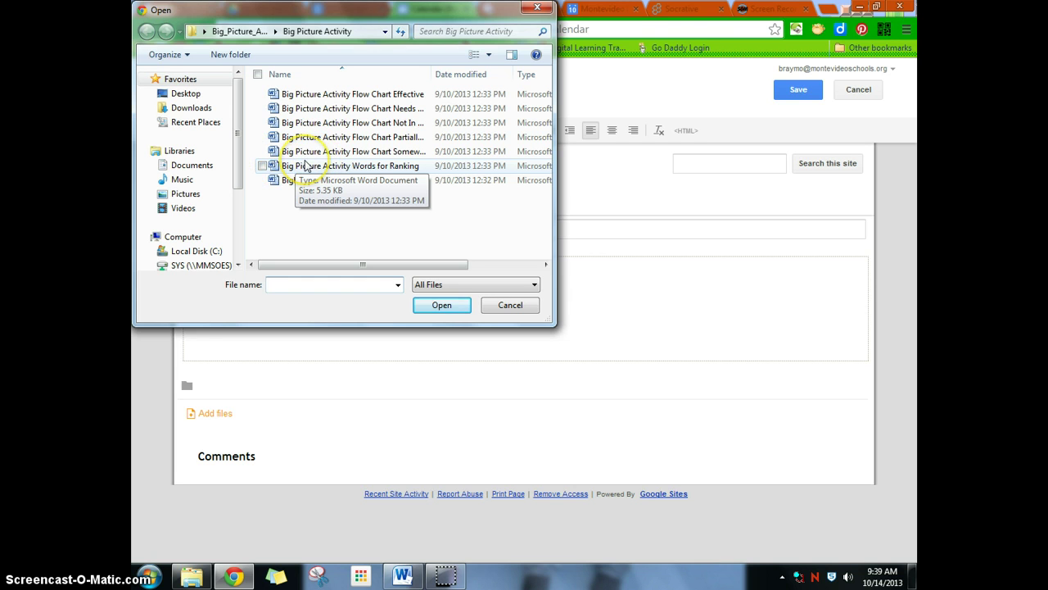
# Switch to Word and view the save formats for Big Picture Activity Words for Ranking, including PDF, without saving, and cancel the attachment
pyautogui.click(403, 575)
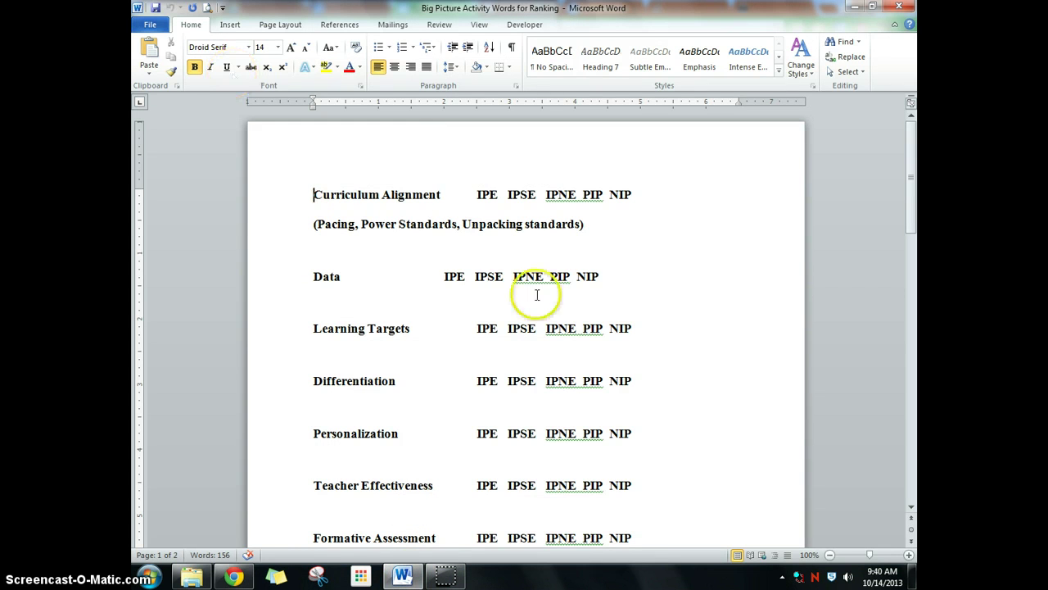
pyautogui.click(150, 26)
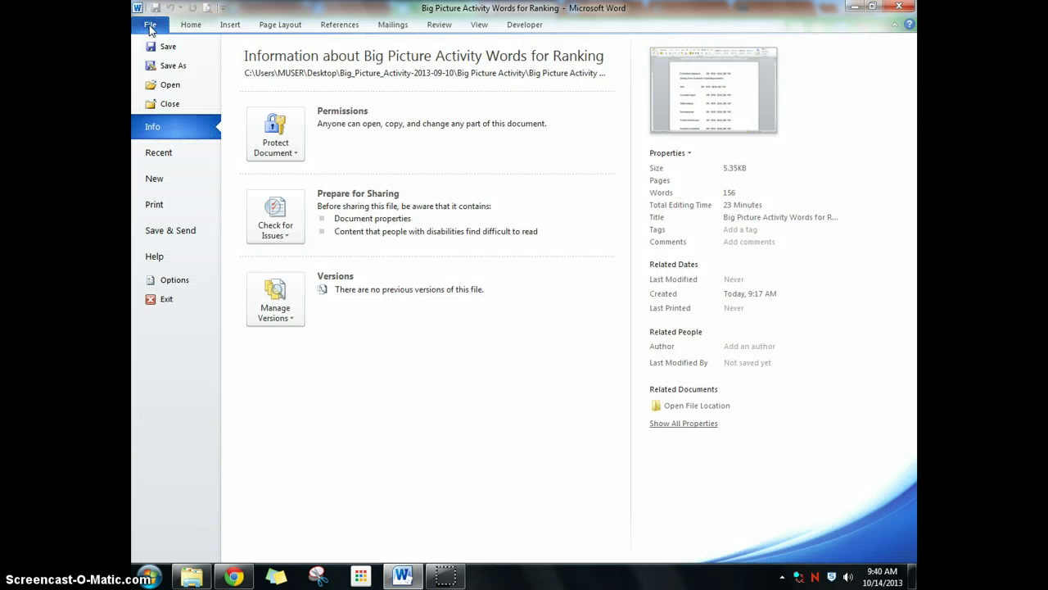
pyautogui.click(168, 66)
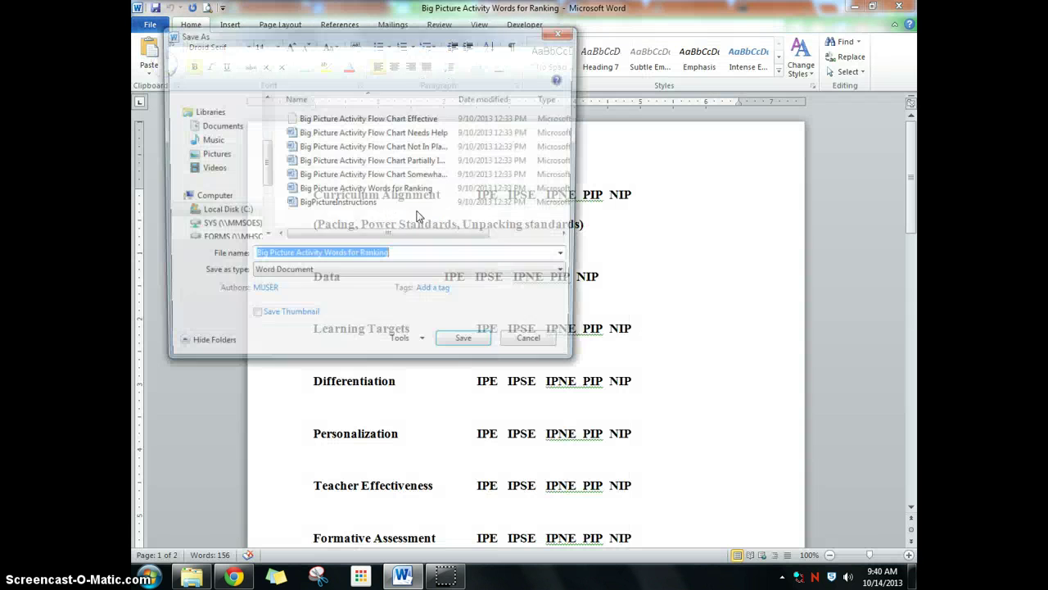
pyautogui.click(491, 274)
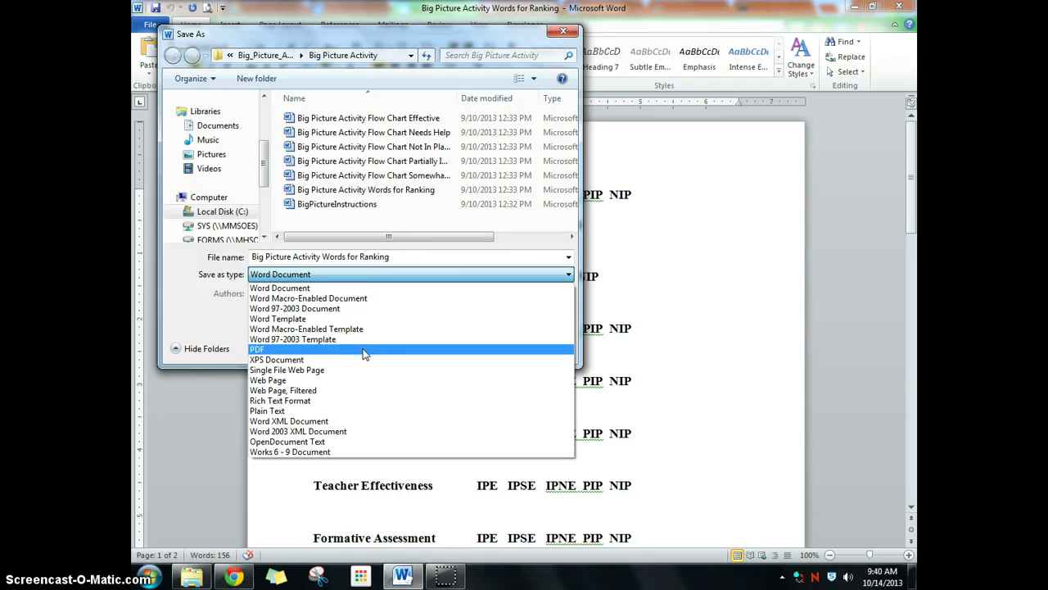
pyautogui.click(534, 346)
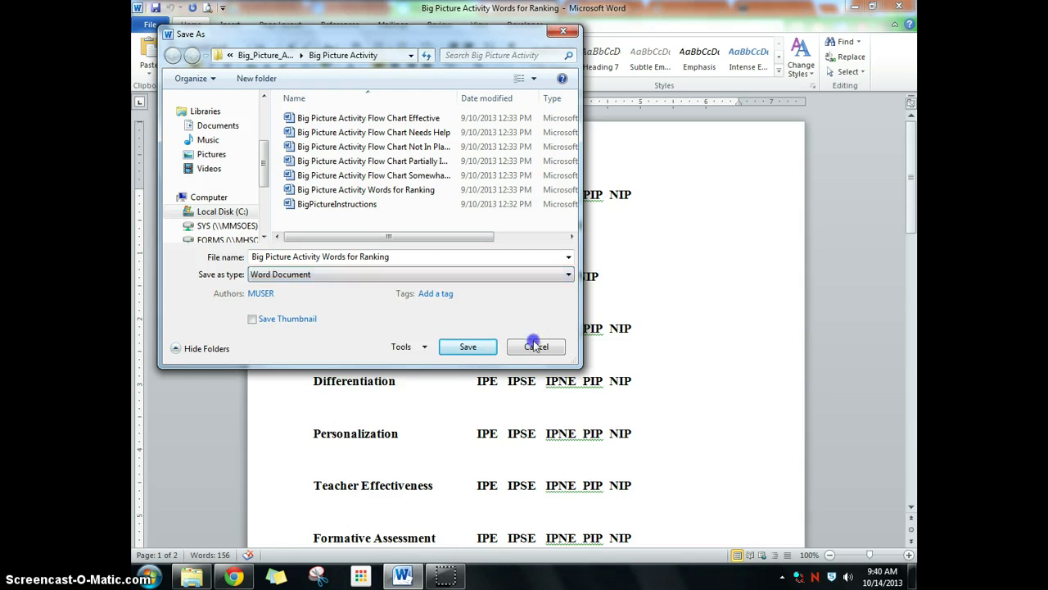
pyautogui.click(536, 346)
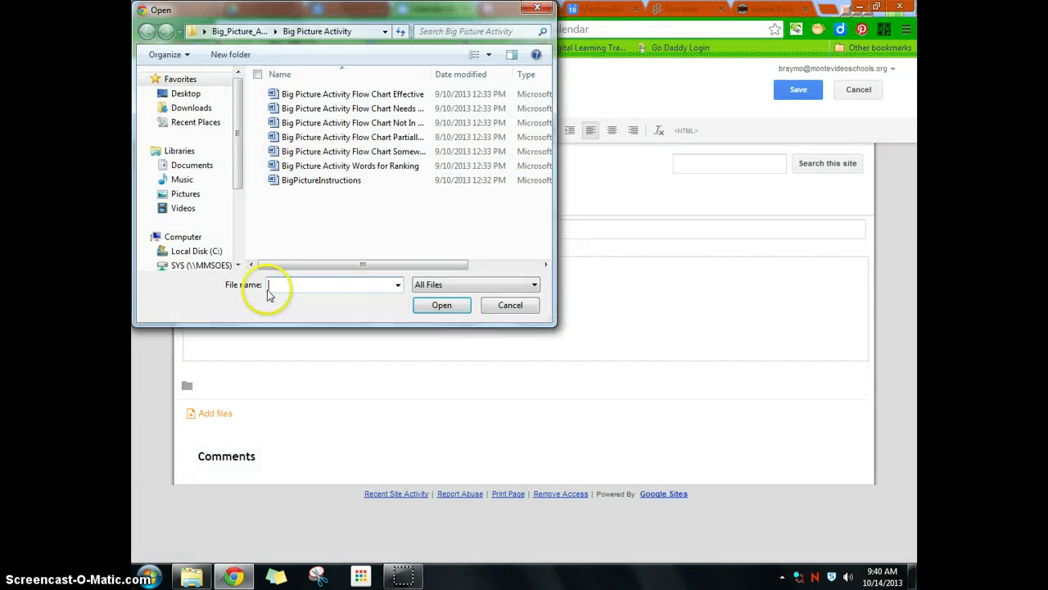
pyautogui.click(510, 303)
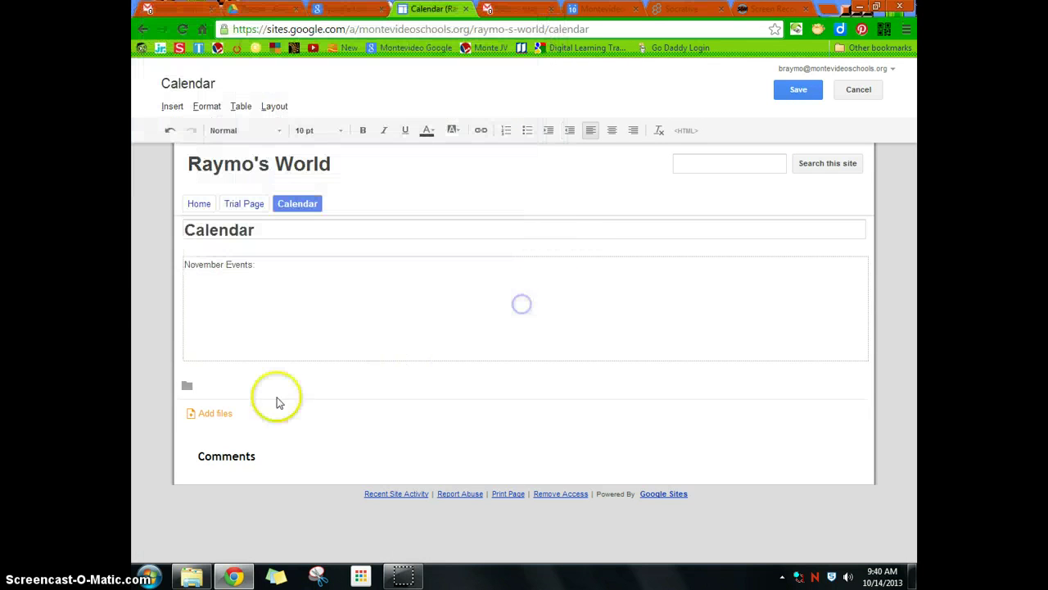
# Try to attach the Big Picture Activity Flow Chart Somewha... document to the Calendar page, and save the page
pyautogui.click(210, 418)
pyautogui.click(326, 152)
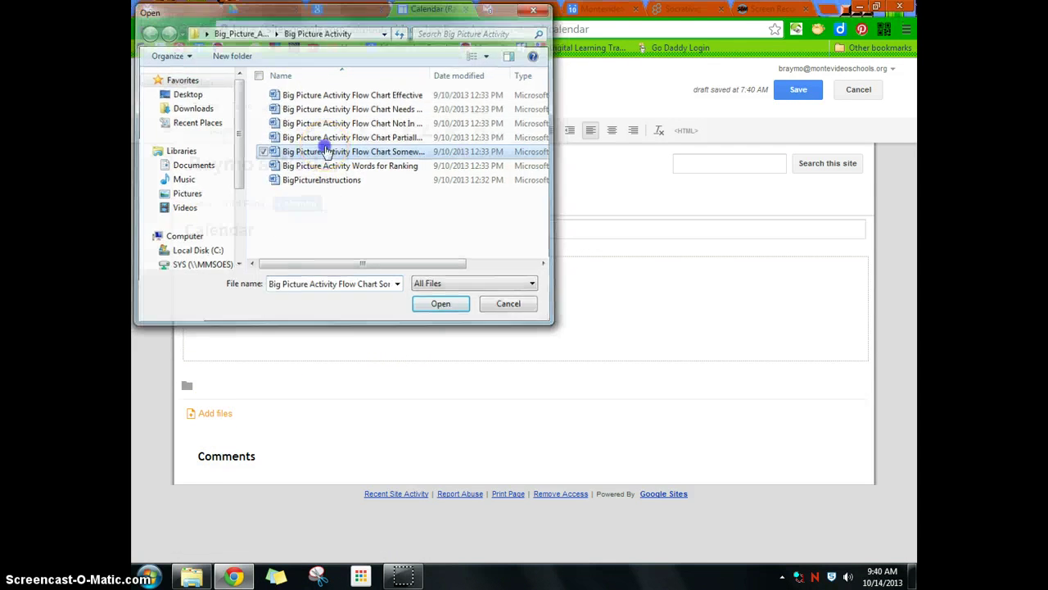
pyautogui.doubleClick(326, 152)
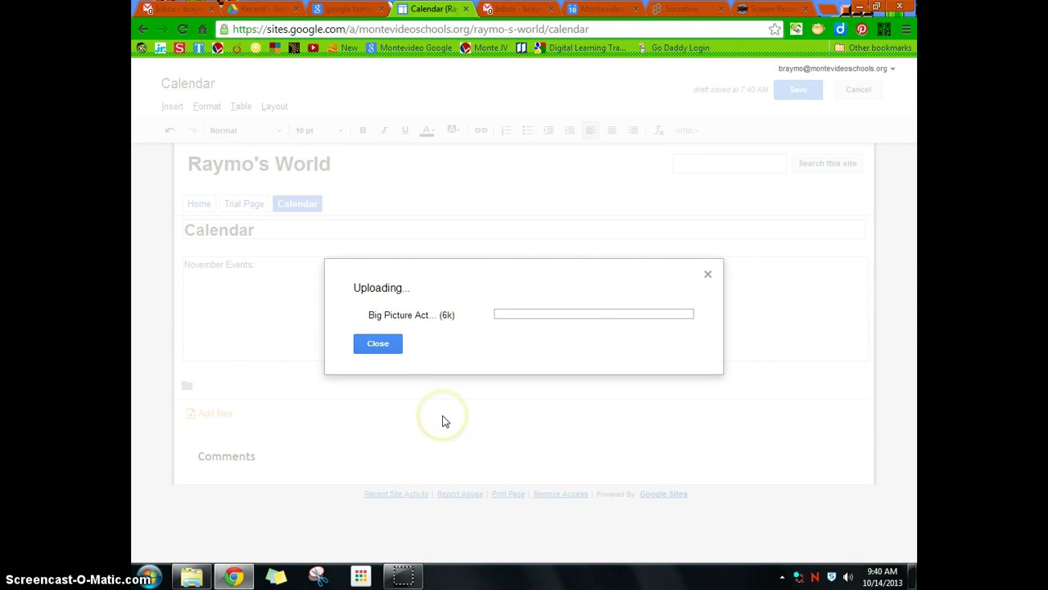
pyautogui.click(382, 344)
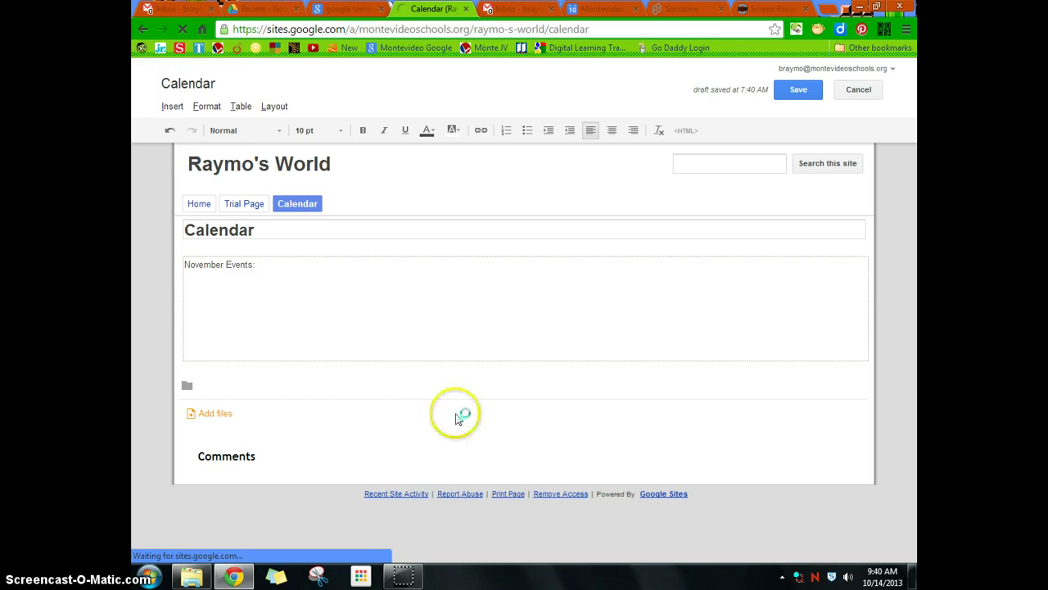
pyautogui.click(798, 89)
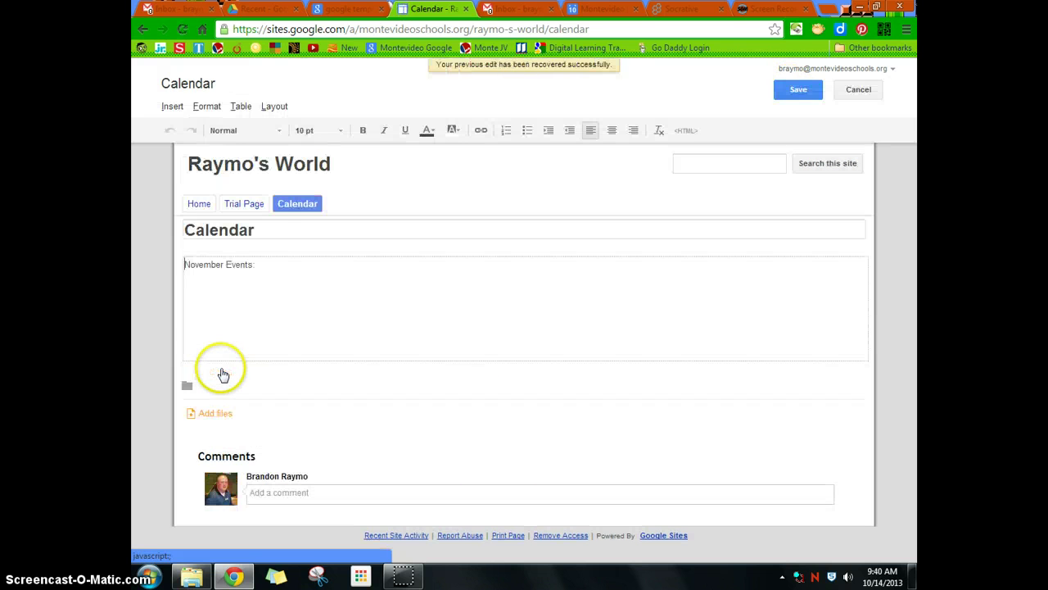
pyautogui.click(786, 92)
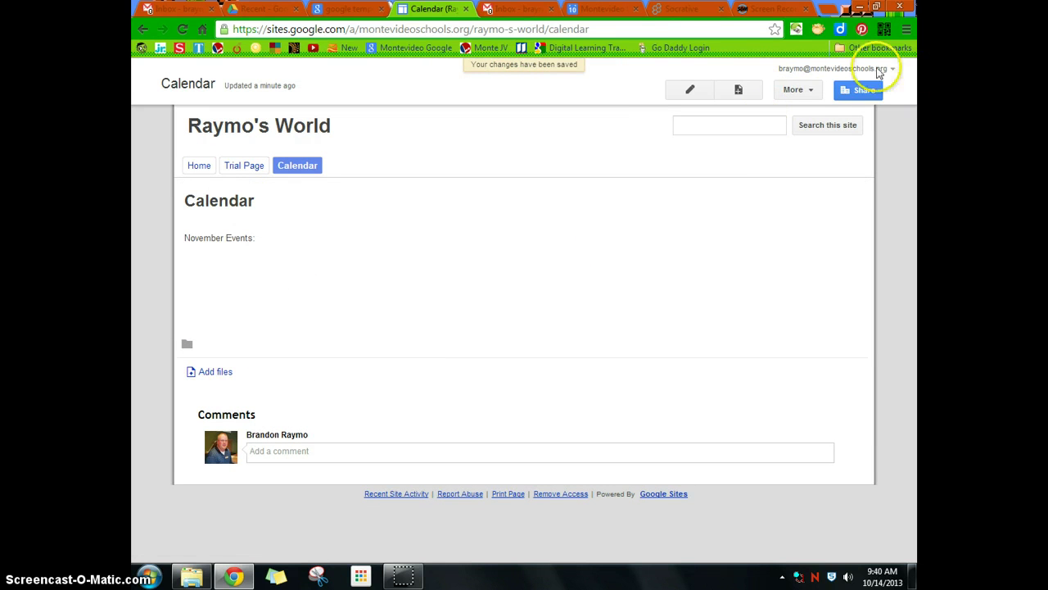
# Turn off sub-page links and comments in the Calendar page's settings and save them
pyautogui.click(799, 90)
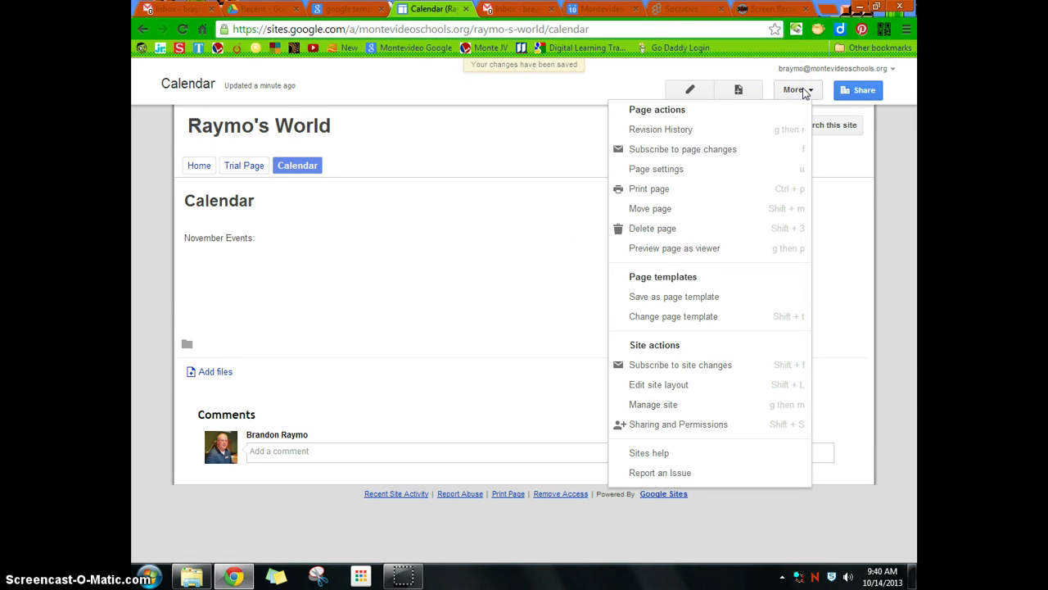
pyautogui.click(679, 168)
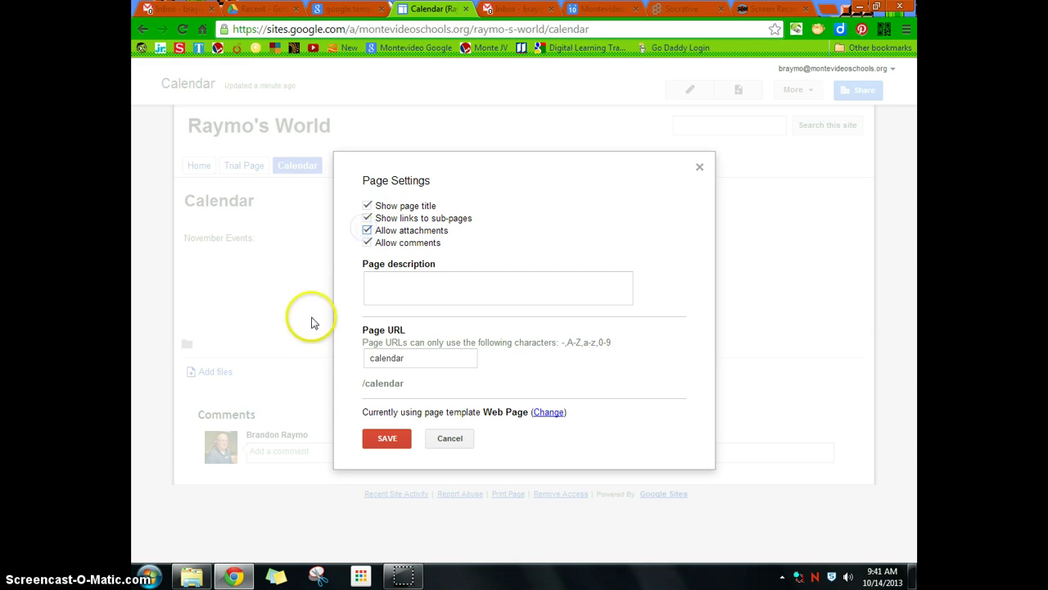
pyautogui.click(367, 243)
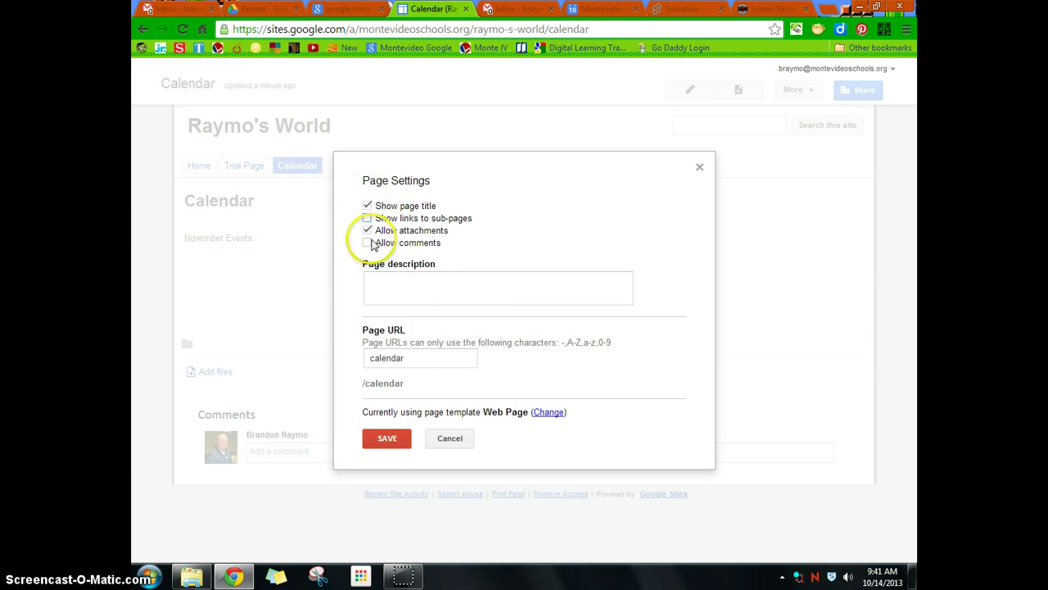
pyautogui.click(388, 438)
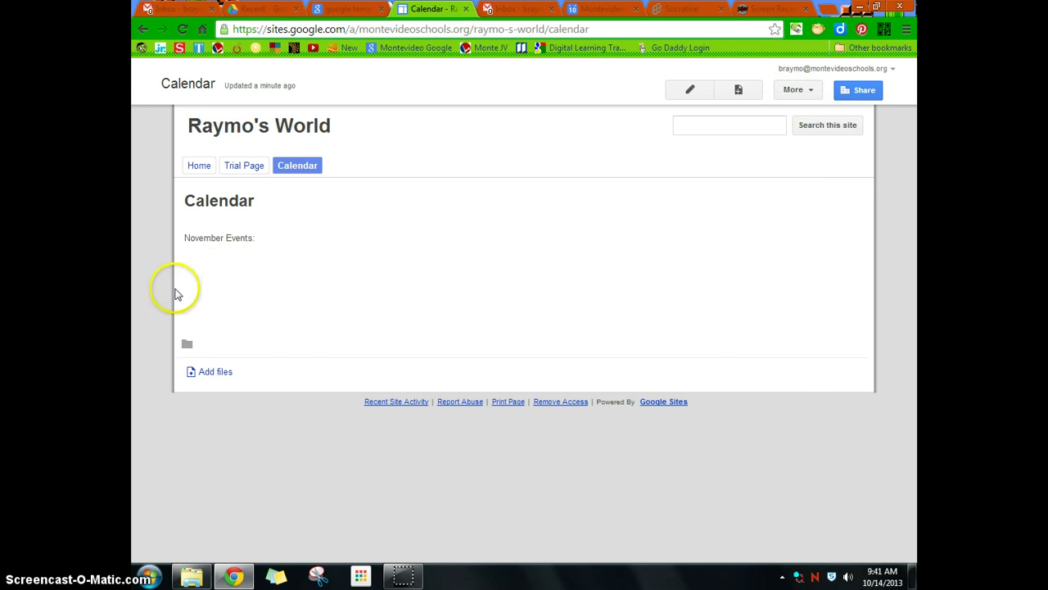
# Change the Calendar page's template to File Cabinet without applying the template's default content
pyautogui.click(811, 93)
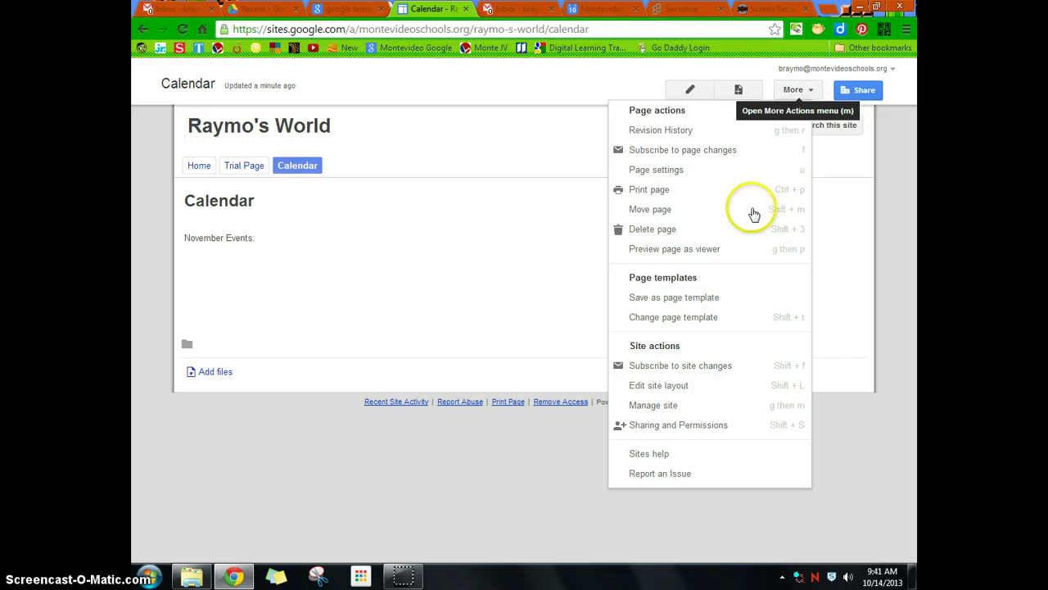
pyautogui.click(682, 324)
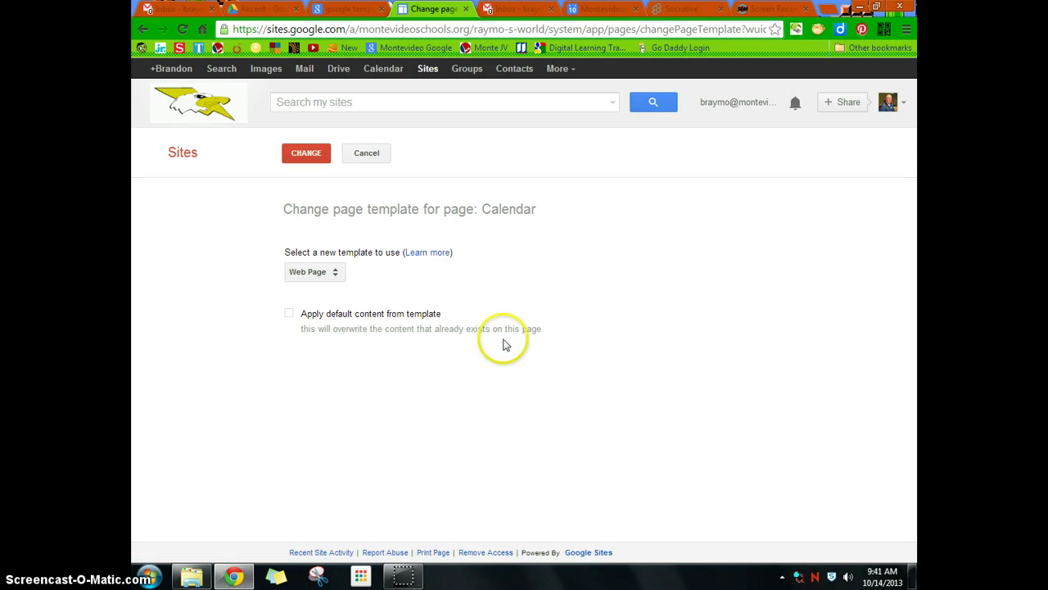
pyautogui.click(329, 272)
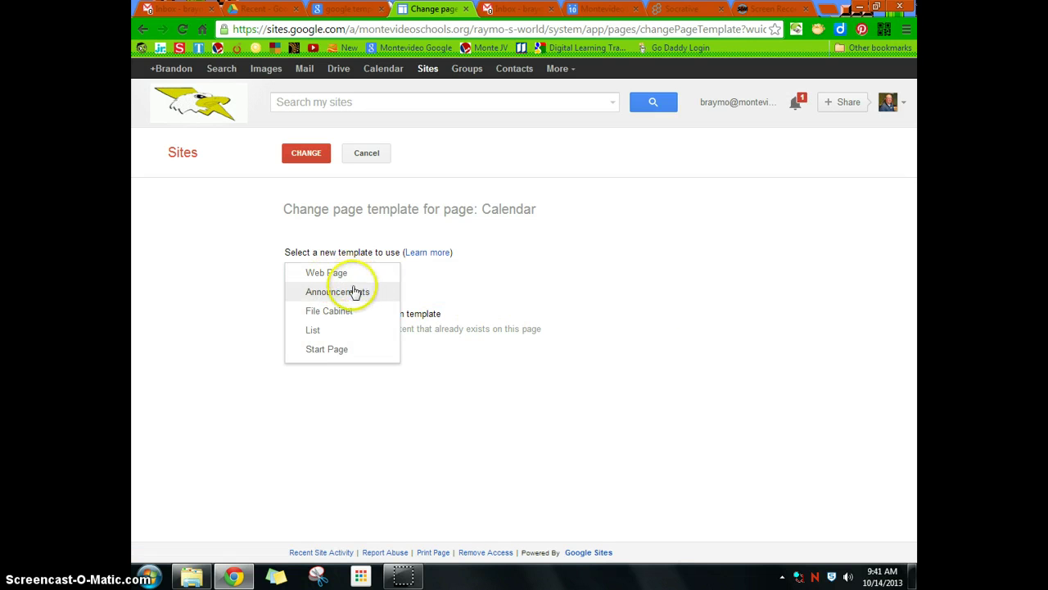
pyautogui.click(332, 316)
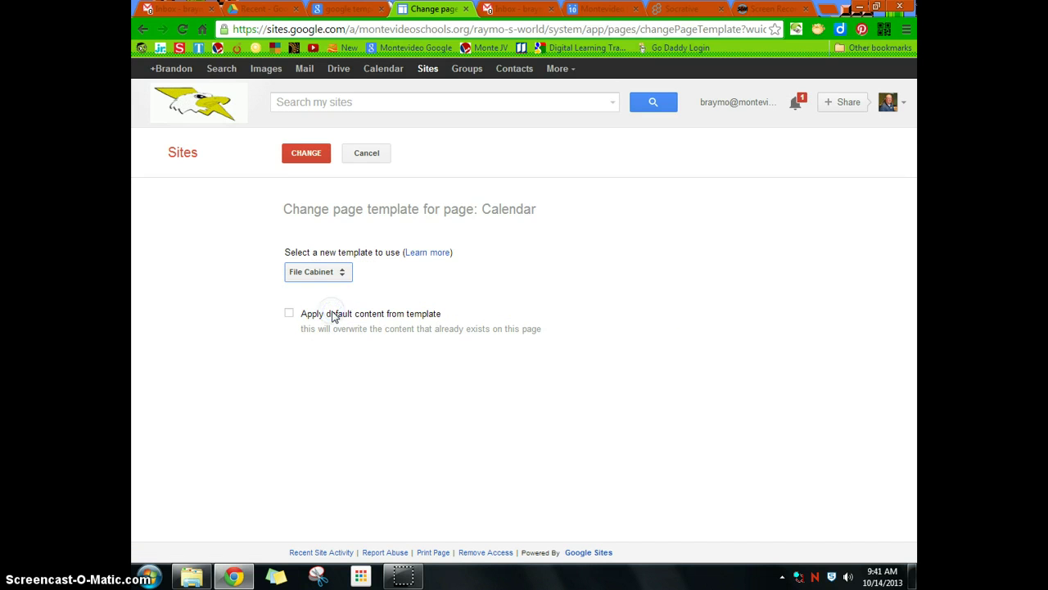
pyautogui.click(319, 161)
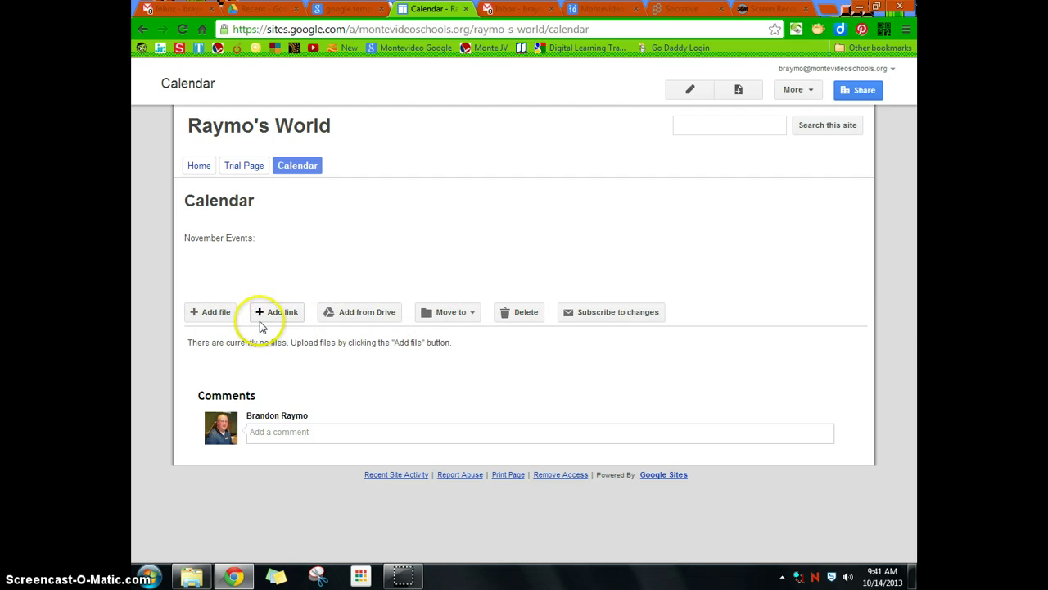
# Upload Big Picture Activity Flow Chart Partially In Place.docx to the Calendar page's file cabinet
pyautogui.click(215, 316)
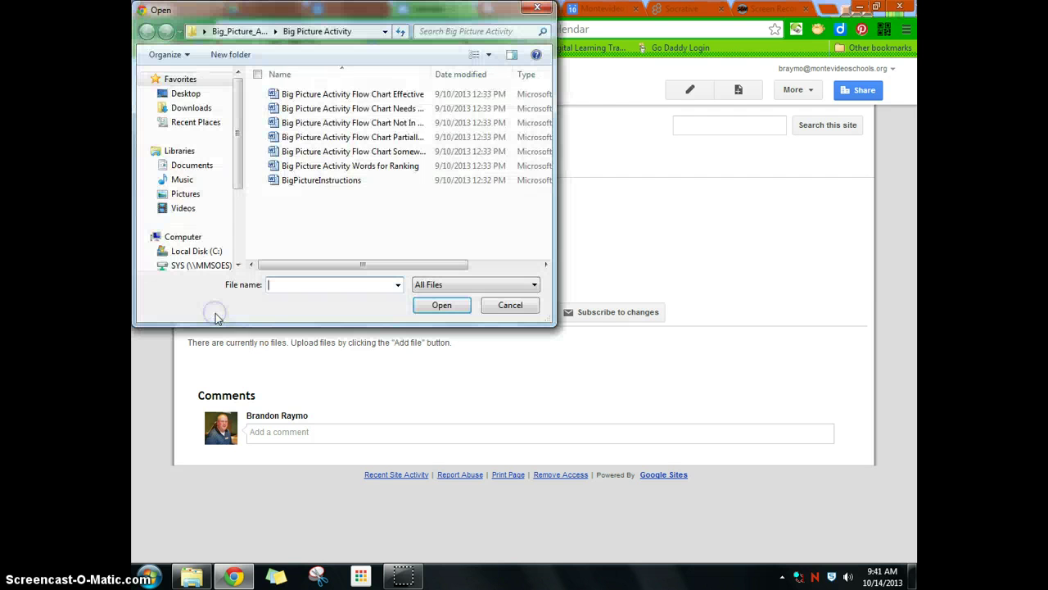
pyautogui.click(338, 138)
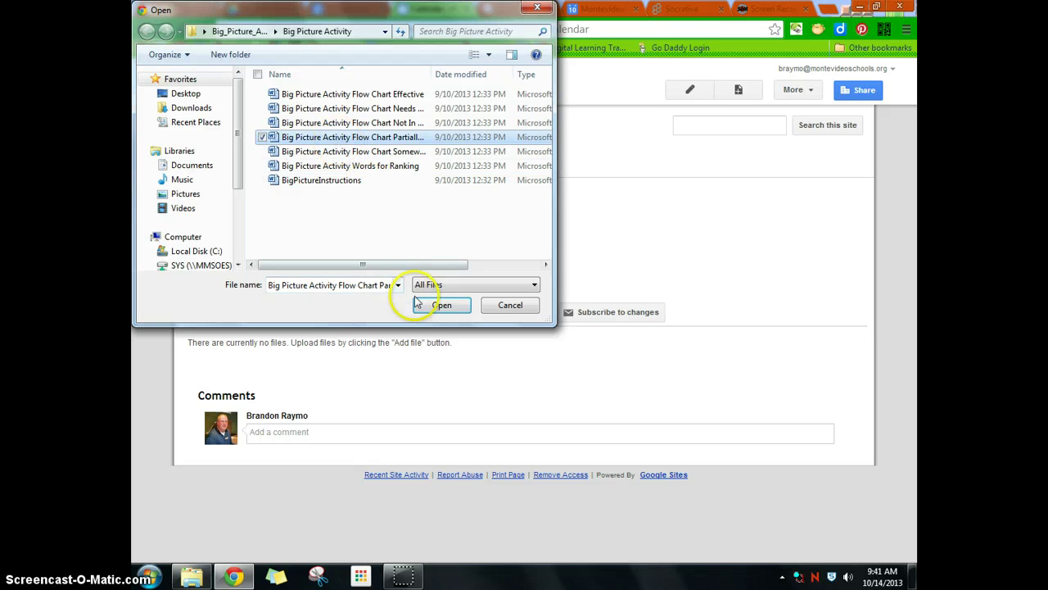
pyautogui.click(439, 304)
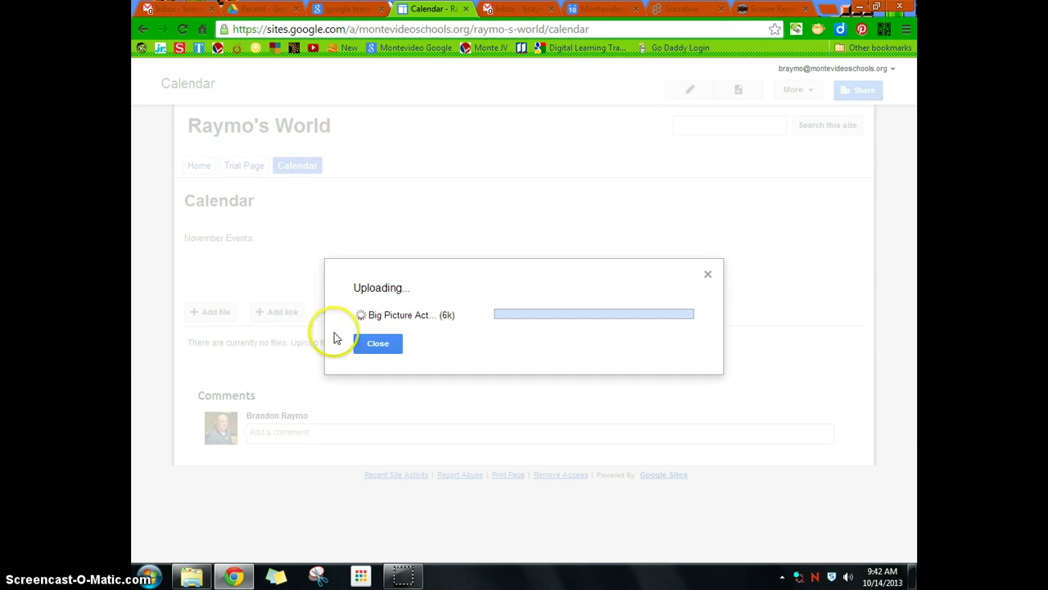
pyautogui.click(371, 345)
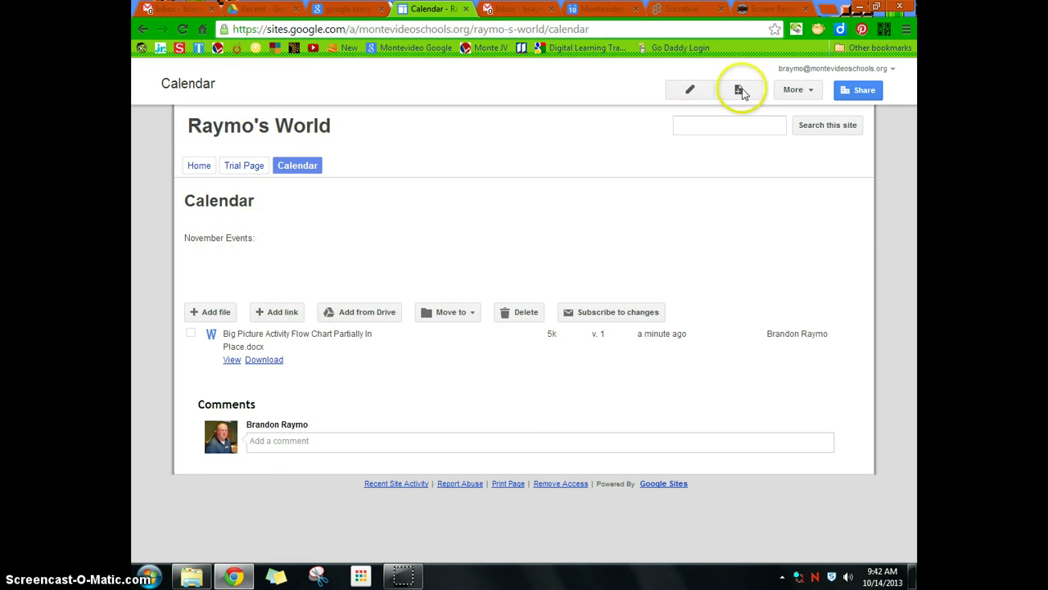
# Delete the November Events text from the Calendar page's body and save the page
pyautogui.click(686, 91)
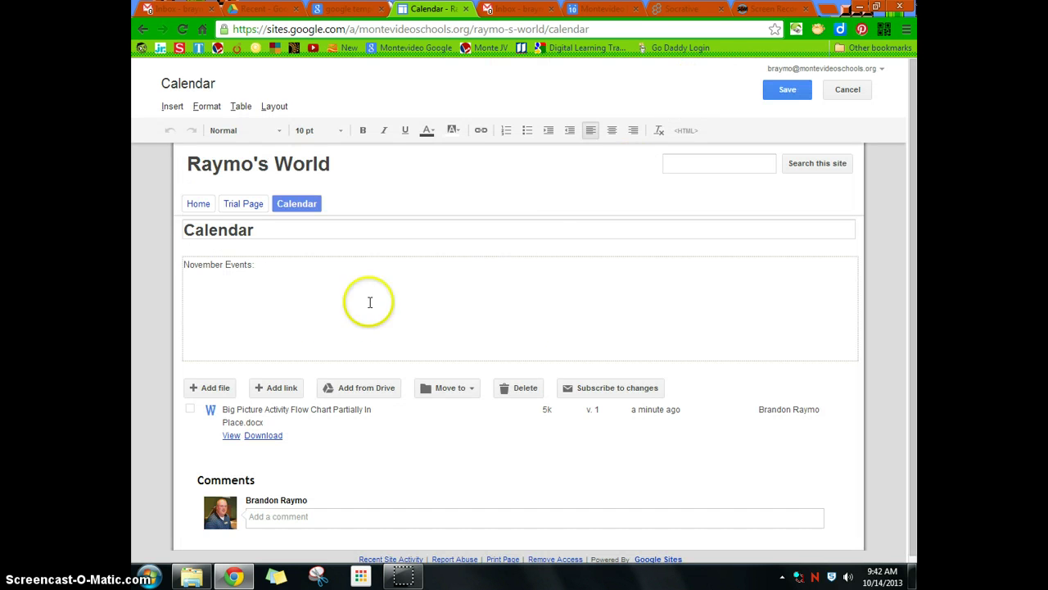
pyautogui.moveTo(429, 292); pyautogui.dragTo(182, 246)
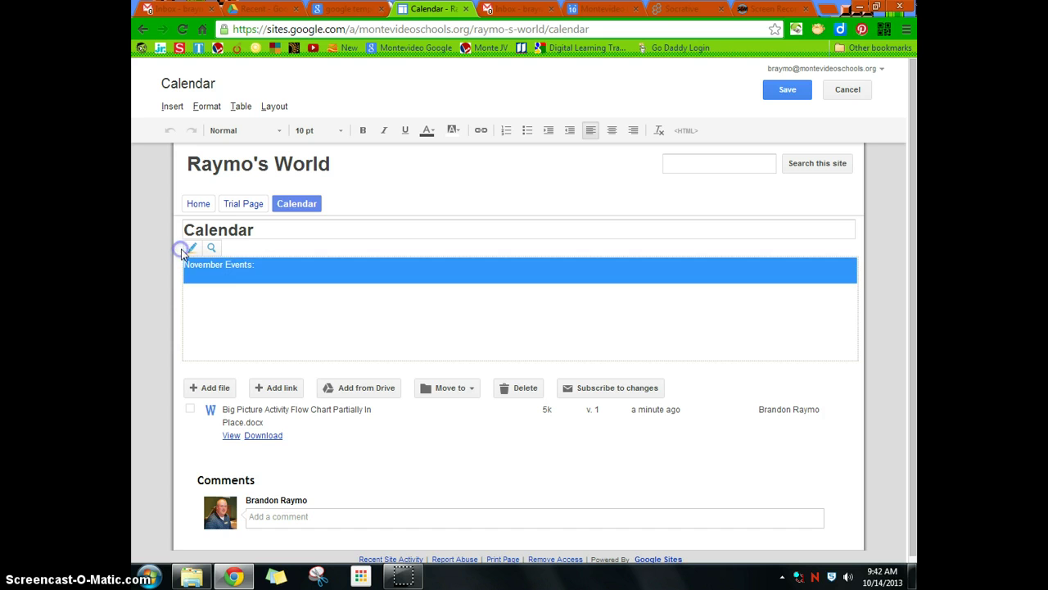
pyautogui.press('BackSpace')
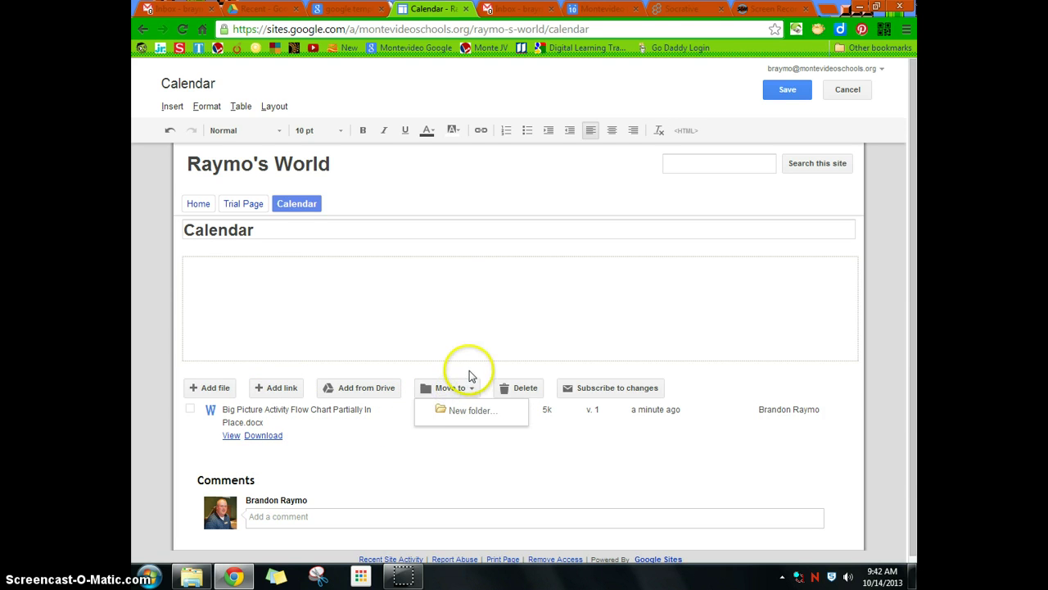
pyautogui.click(459, 381)
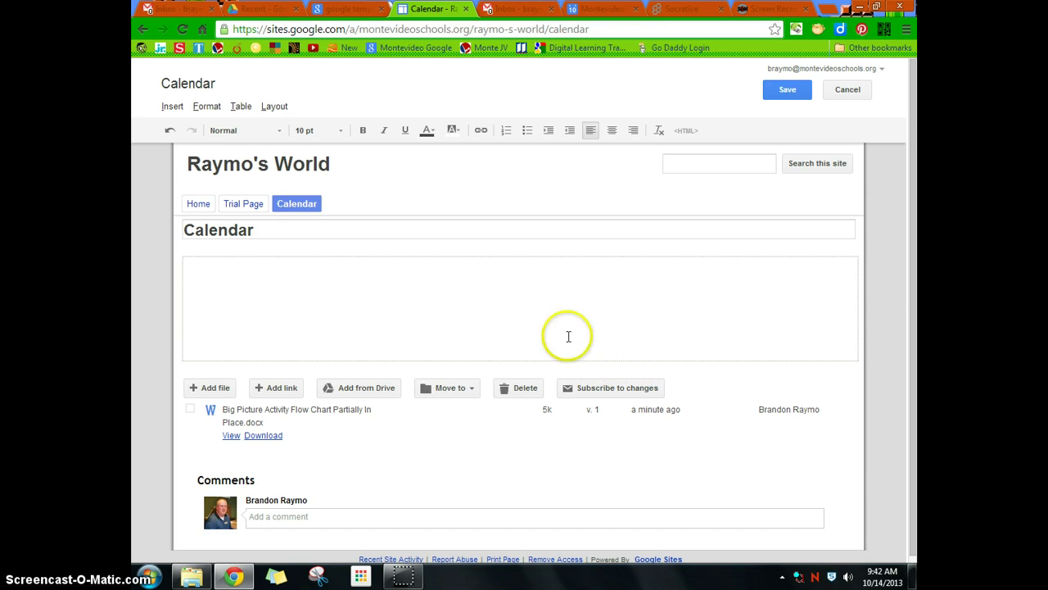
pyautogui.click(785, 96)
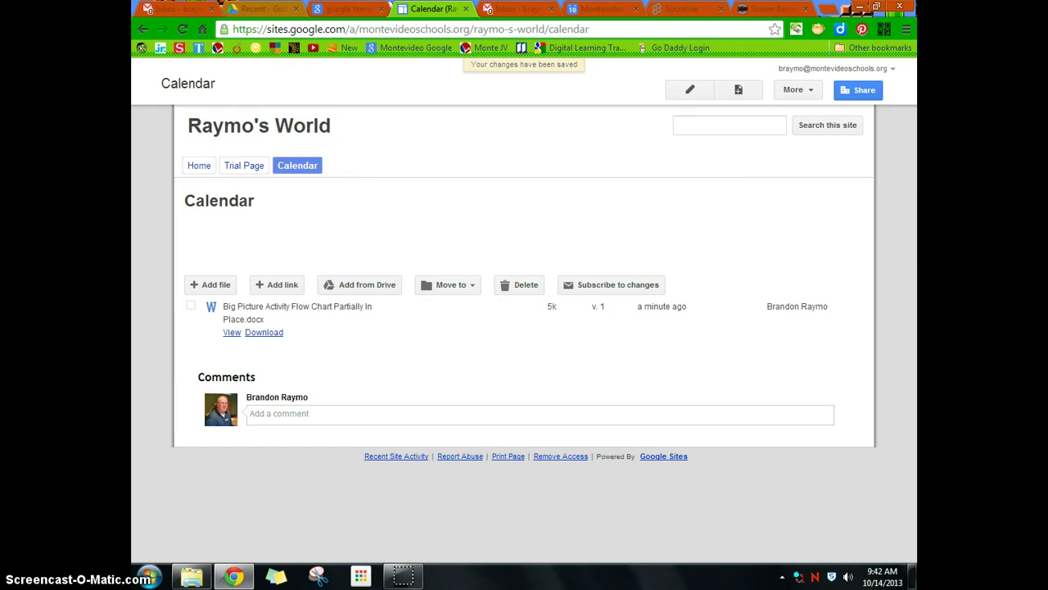
# Open the Google Docs template gallery from the google templates search results and narrow it to Calendars & Schedules
pyautogui.click(344, 8)
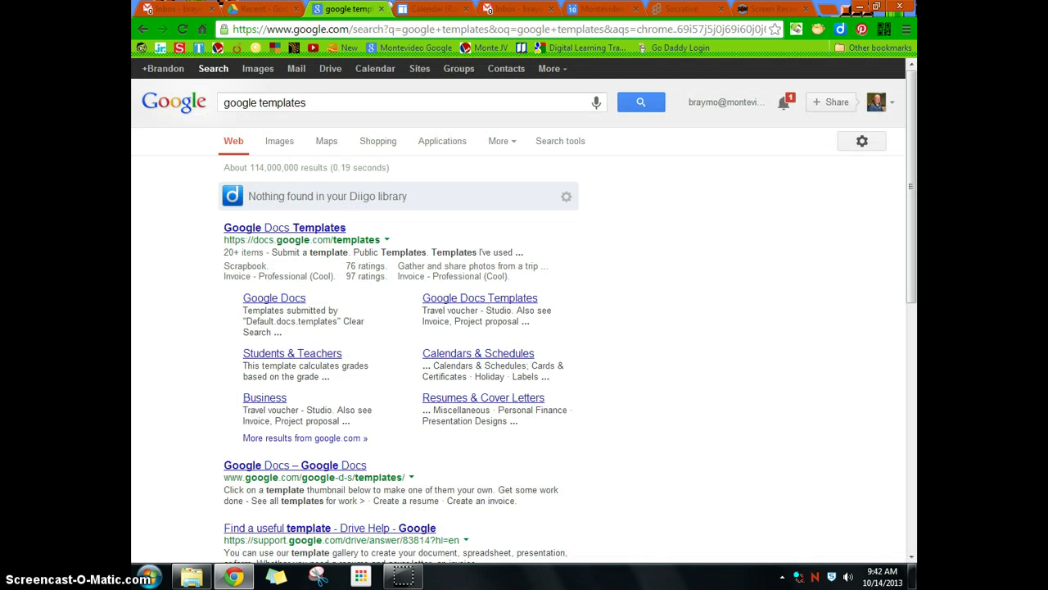
pyautogui.click(337, 106)
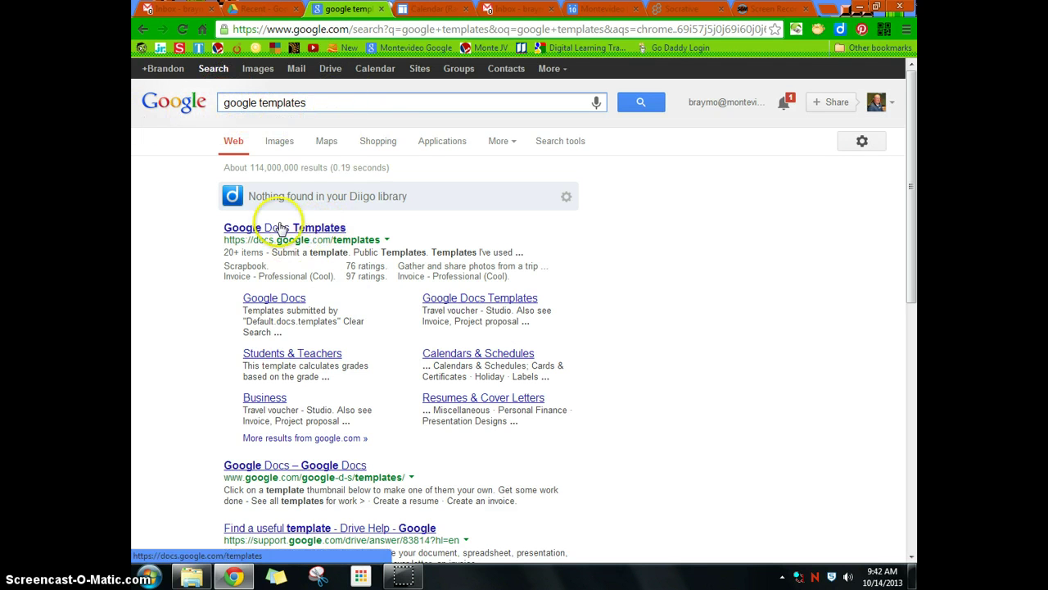
pyautogui.click(327, 230)
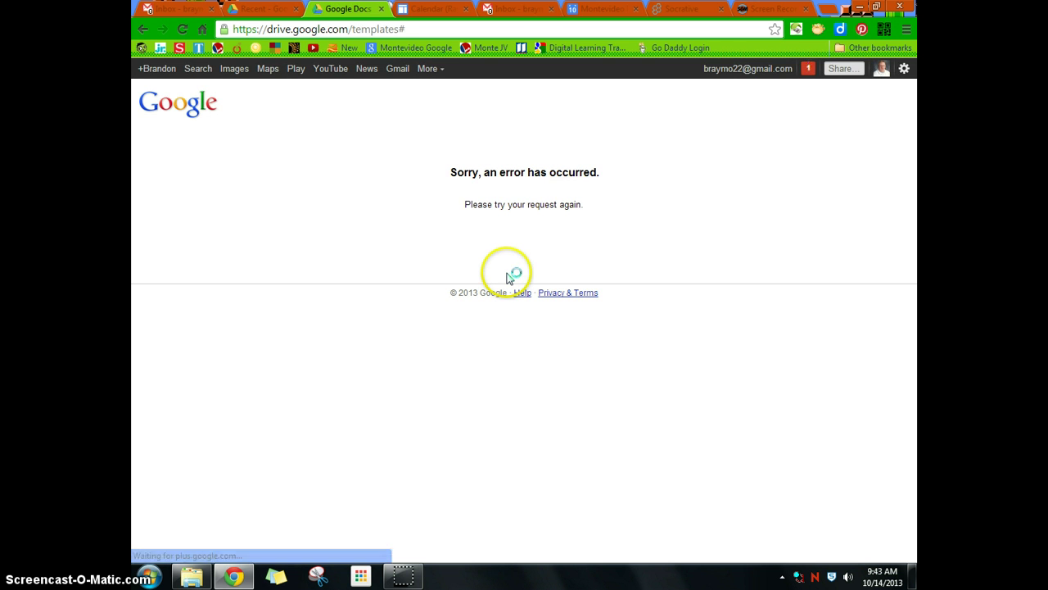
pyautogui.click(182, 28)
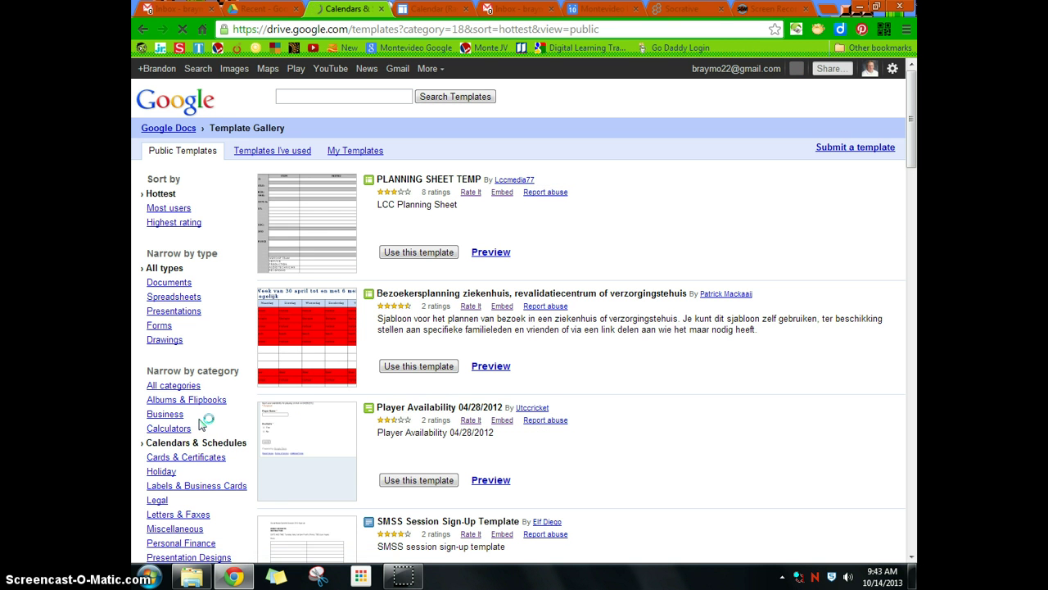
# Narrow the calendar templates to the Documents type and look through the listed templates
pyautogui.click(179, 283)
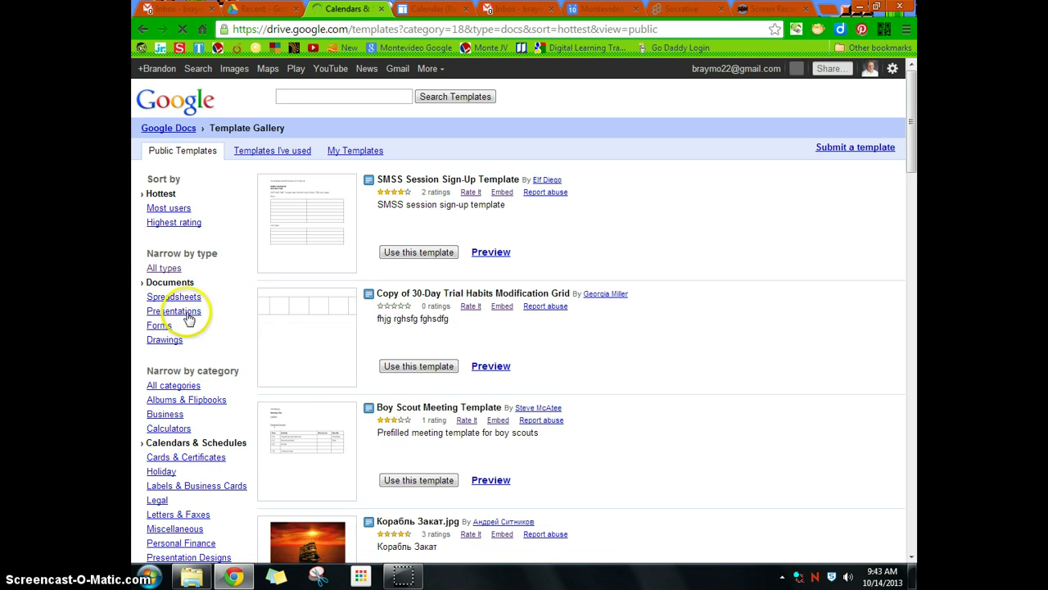
pyautogui.scroll(-3, 628, 330)
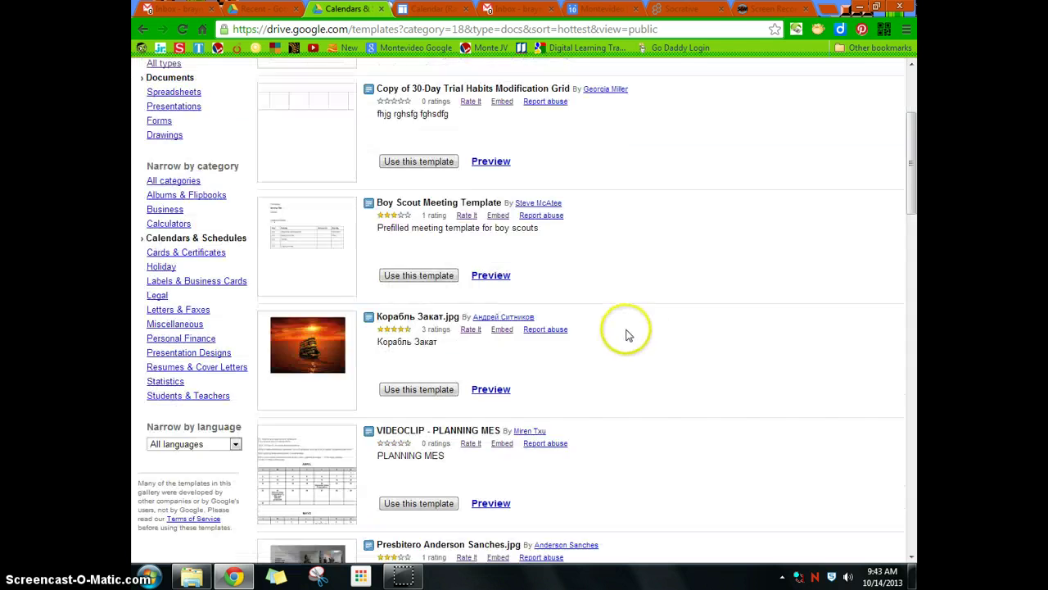
pyautogui.scroll(-3, 627, 335)
pyautogui.scroll(-10, 626, 335)
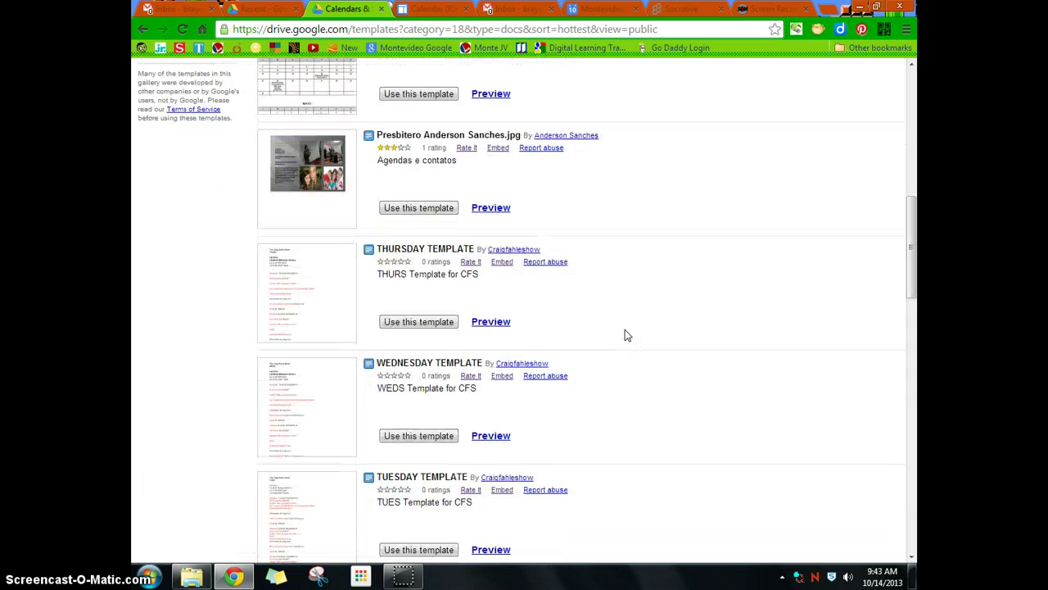
pyautogui.scroll(-5, 626, 335)
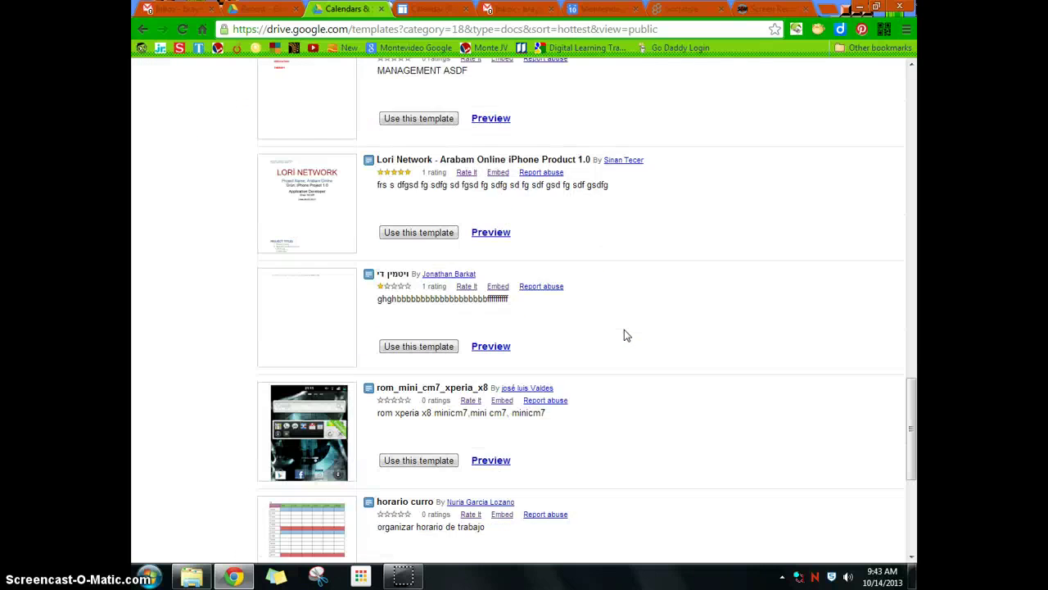
pyautogui.scroll(-2, 627, 335)
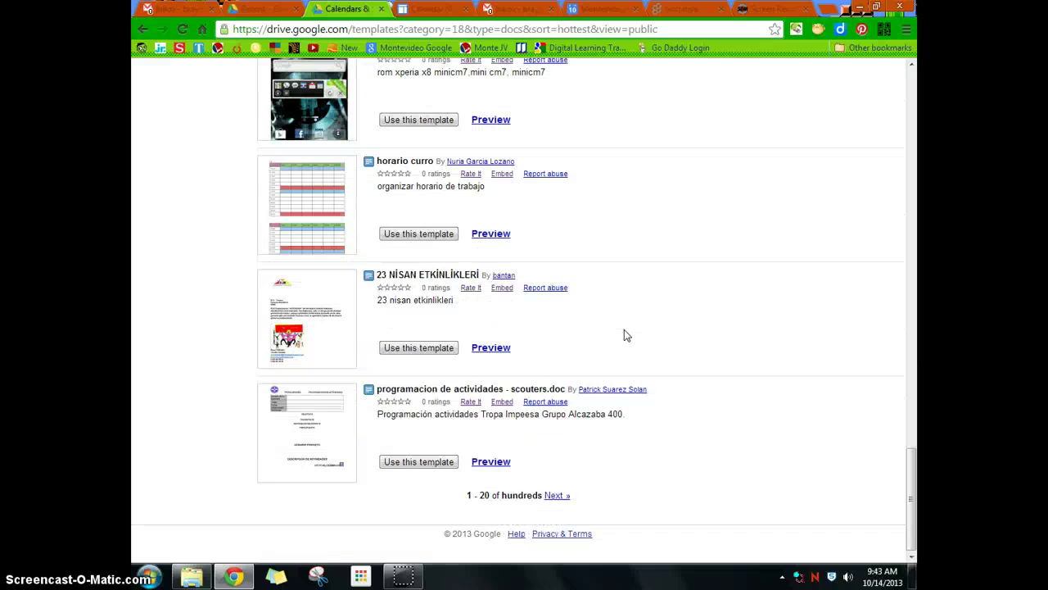
pyautogui.scroll(20, 623, 332)
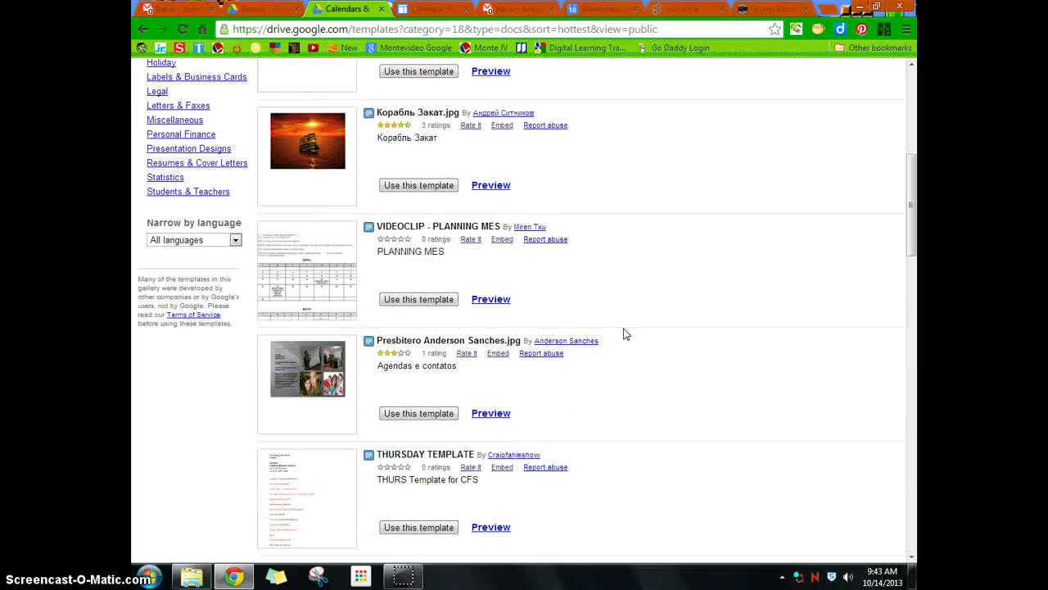
pyautogui.scroll(2, 627, 335)
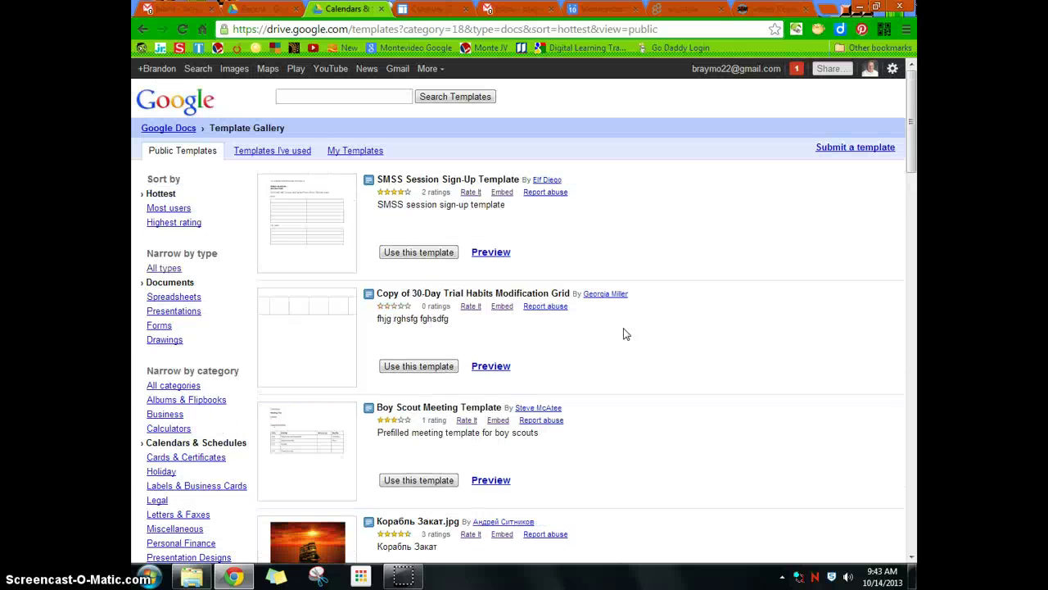
# Narrow the calendar templates to Spreadsheets and create a copy from the Monthly Calendar 2012 (Weeks Monday to Sunday) template
pyautogui.click(172, 296)
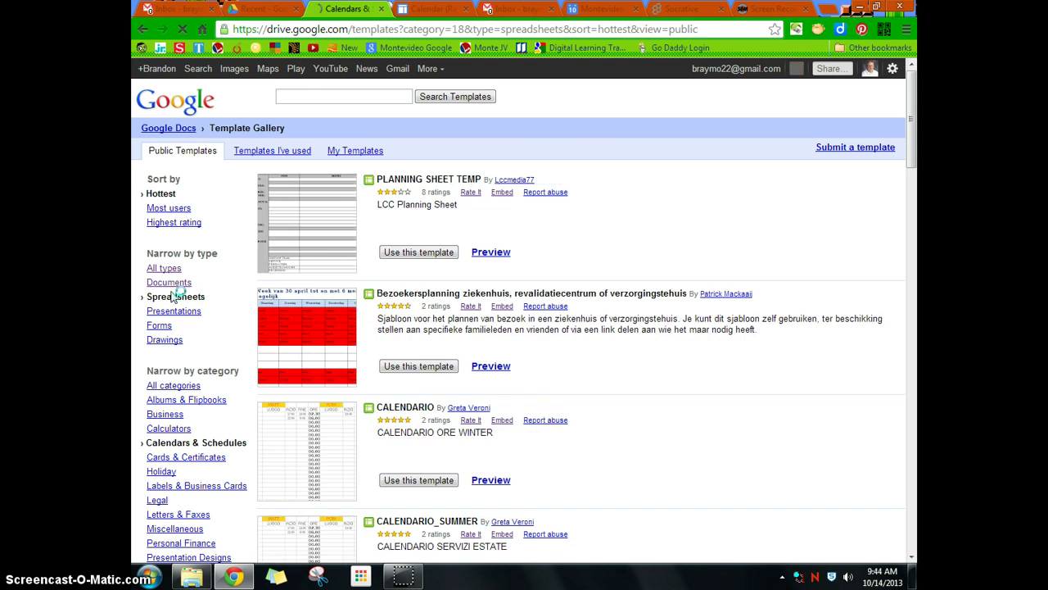
pyautogui.scroll(-5, 335, 227)
pyautogui.scroll(-3, 388, 284)
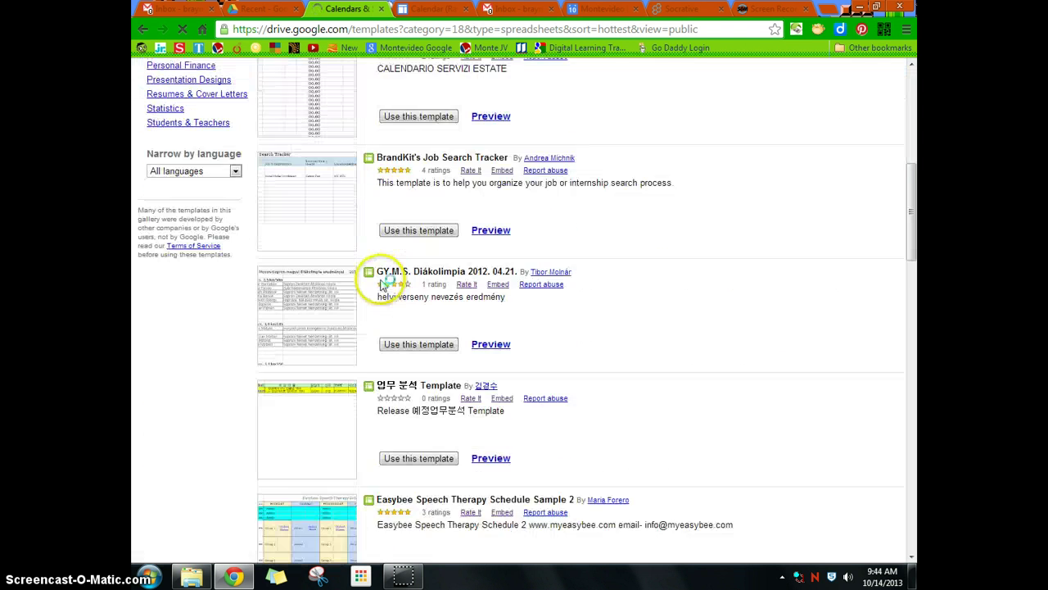
pyautogui.scroll(-3, 382, 275)
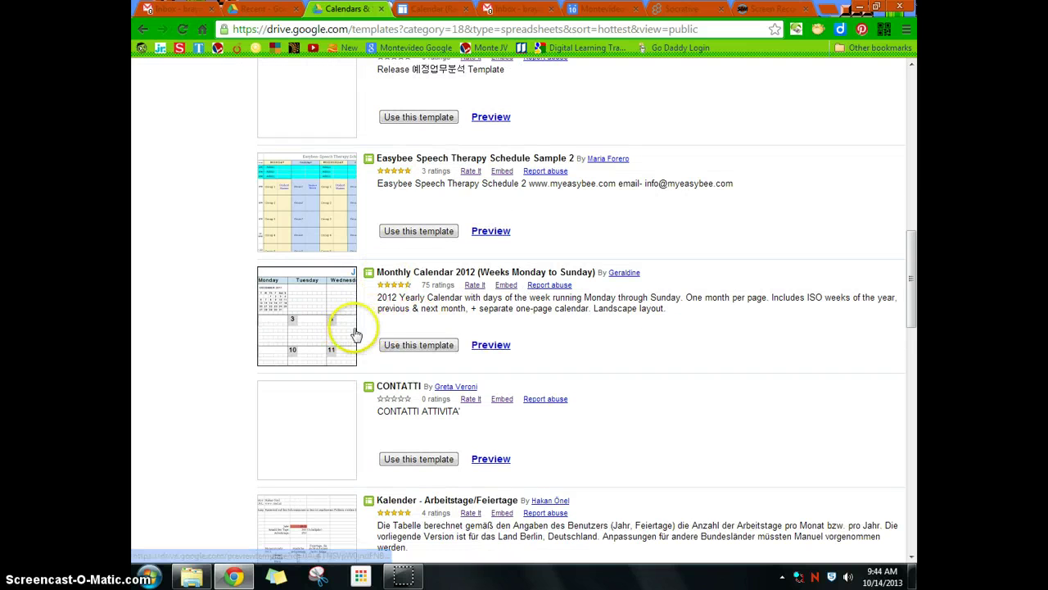
pyautogui.click(315, 330)
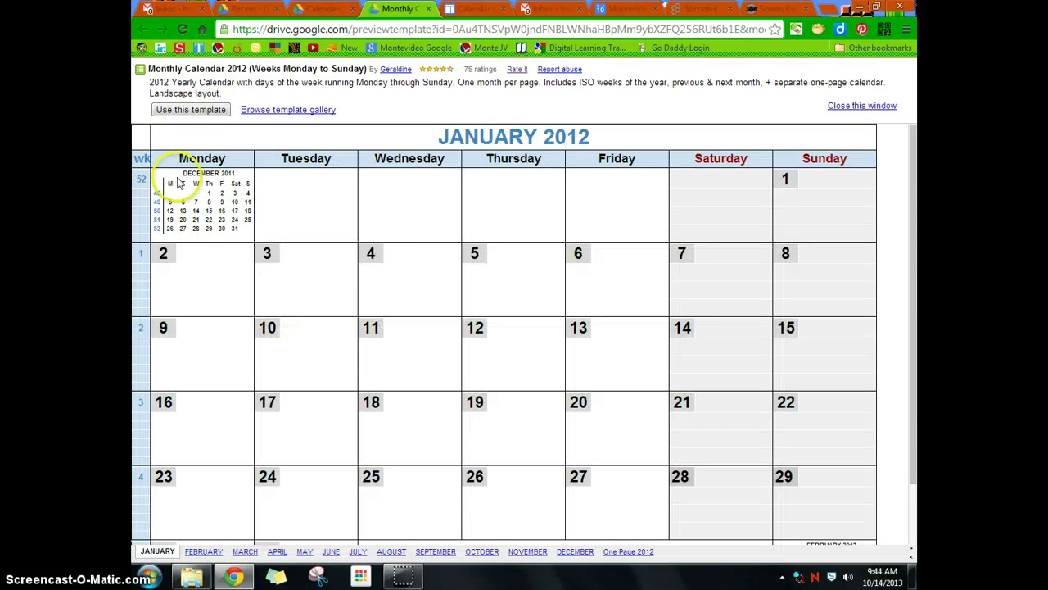
pyautogui.click(189, 110)
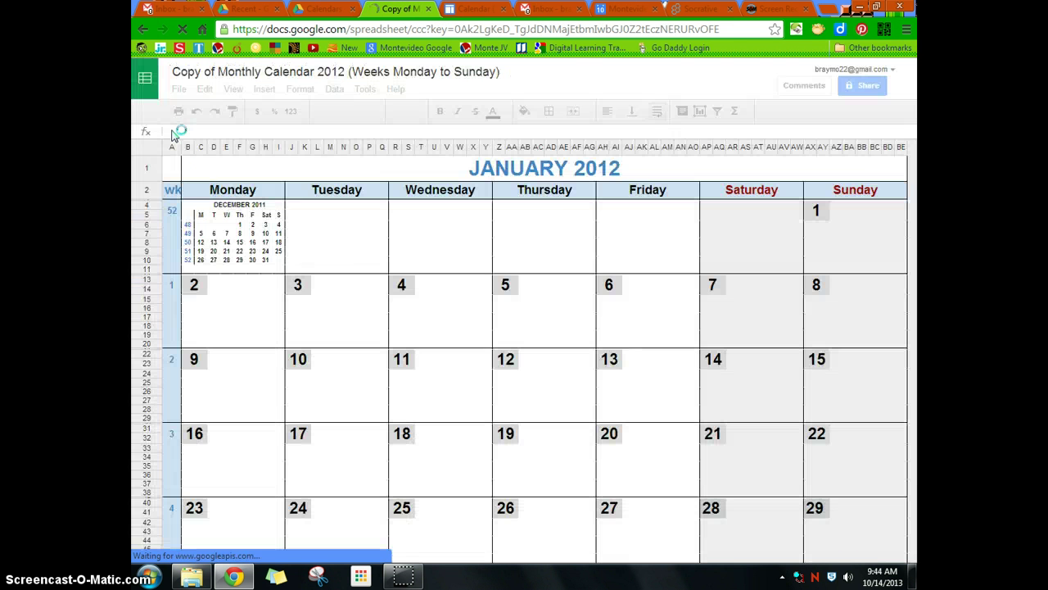
pyautogui.click(348, 295)
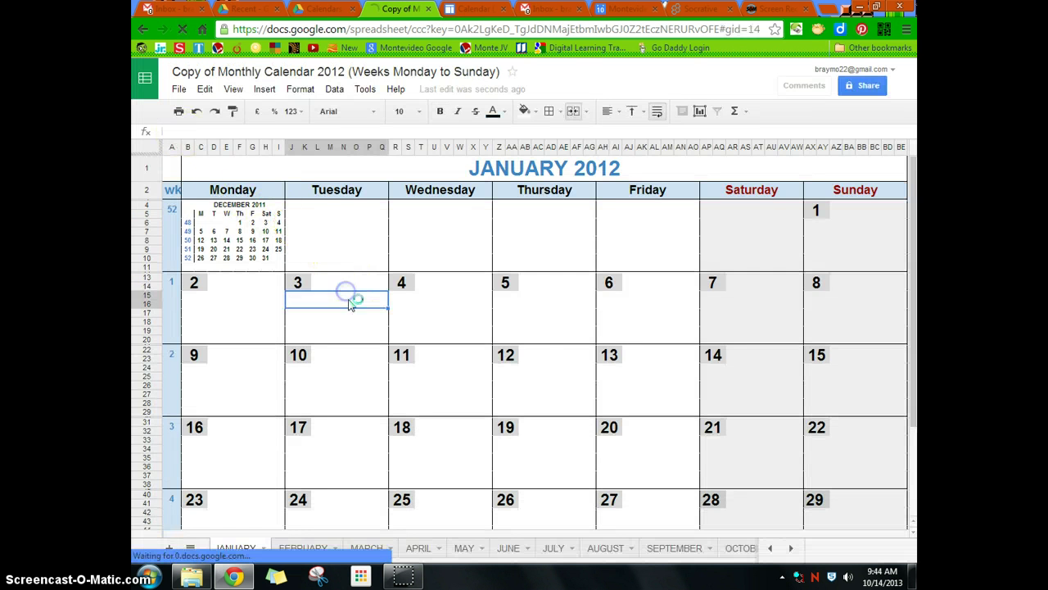
pyautogui.click(348, 325)
pyautogui.click(341, 331)
pyautogui.click(339, 291)
pyautogui.click(333, 303)
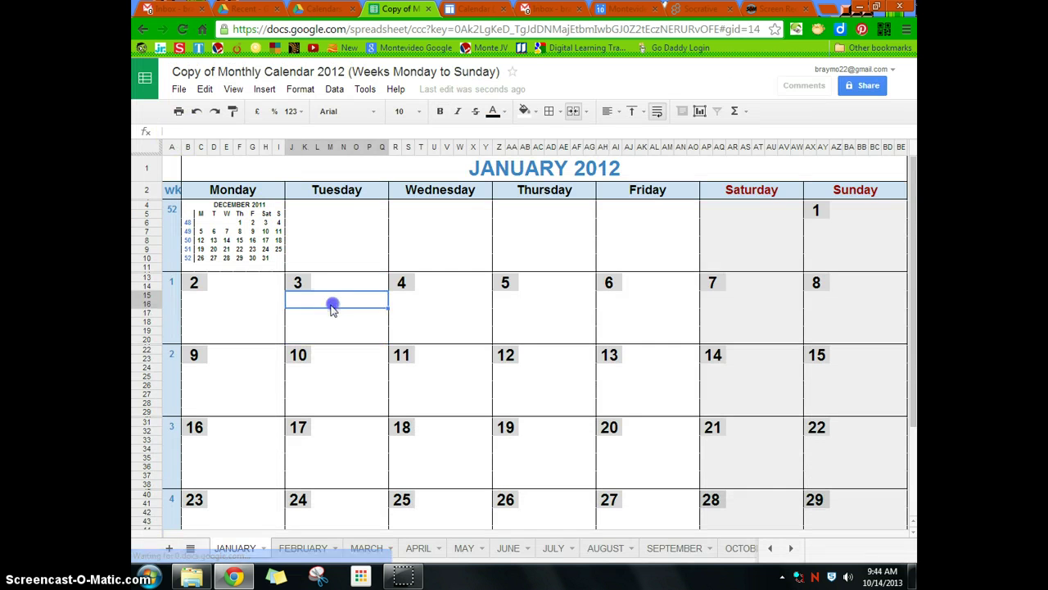
pyautogui.click(325, 334)
pyautogui.click(323, 316)
pyautogui.click(328, 301)
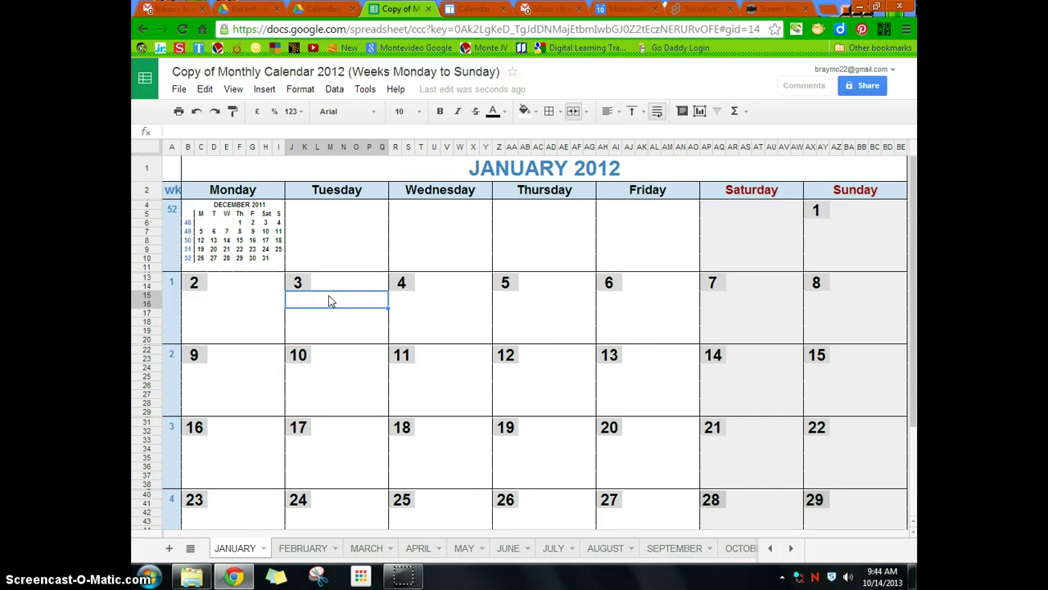
# Enter a birthday note with the person's first name in the January 30 box of the calendar spreadsheet
pyautogui.scroll(-1, 524, 344)
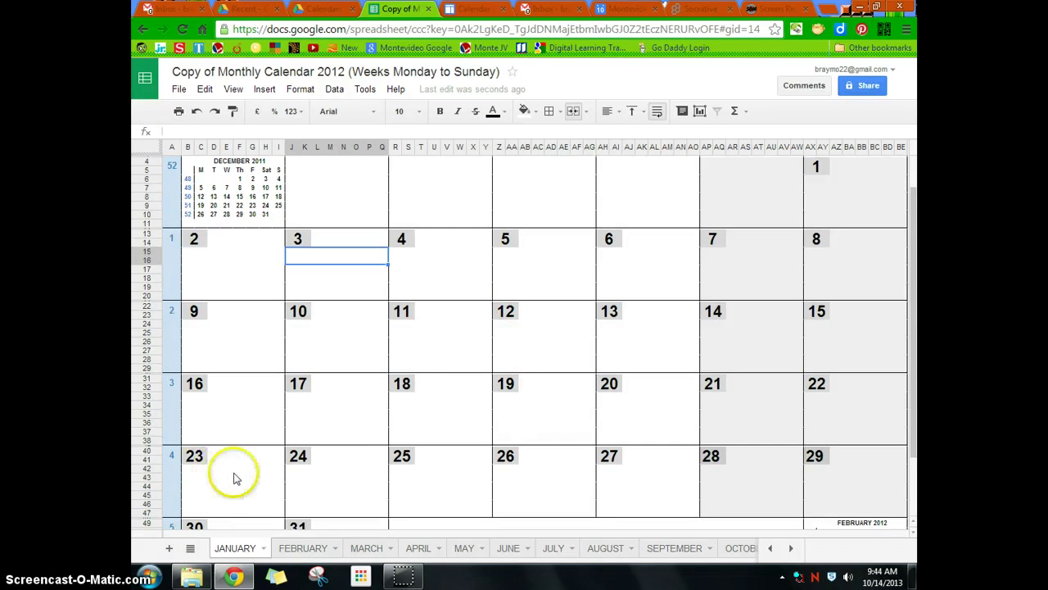
pyautogui.scroll(-1, 233, 478)
pyautogui.click(233, 510)
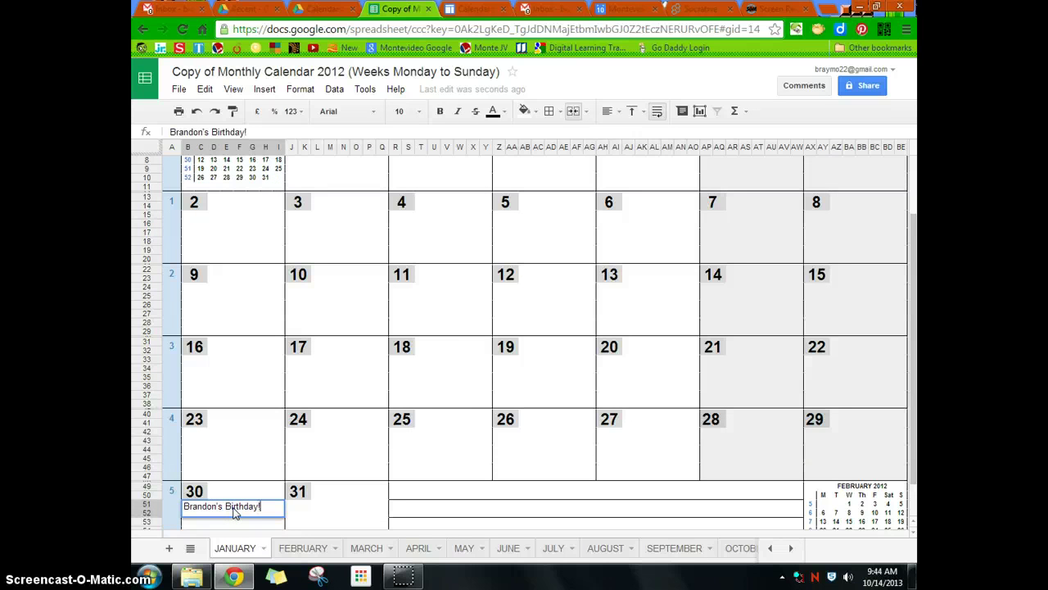
pyautogui.scroll(1, 510, 451)
pyautogui.scroll(-2, 511, 453)
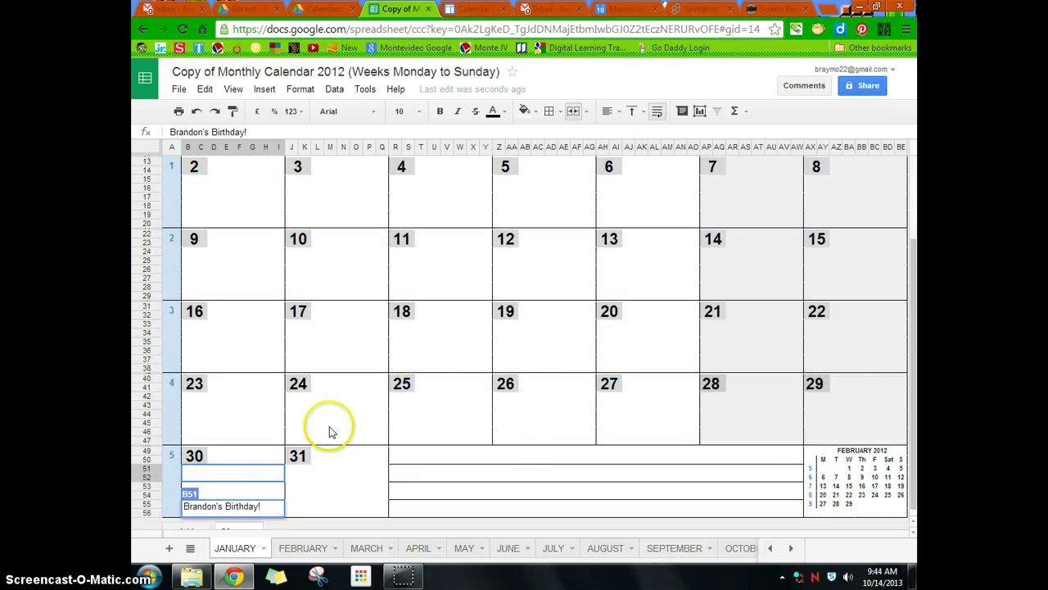
pyautogui.click(241, 455)
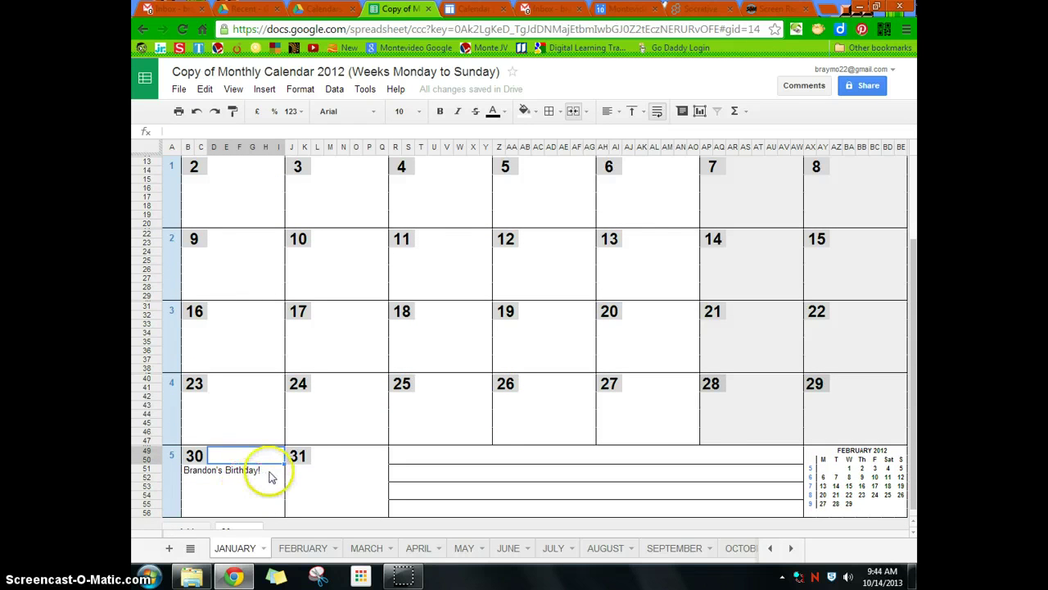
pyautogui.click(545, 459)
pyautogui.click(585, 474)
pyautogui.click(576, 496)
pyautogui.click(576, 420)
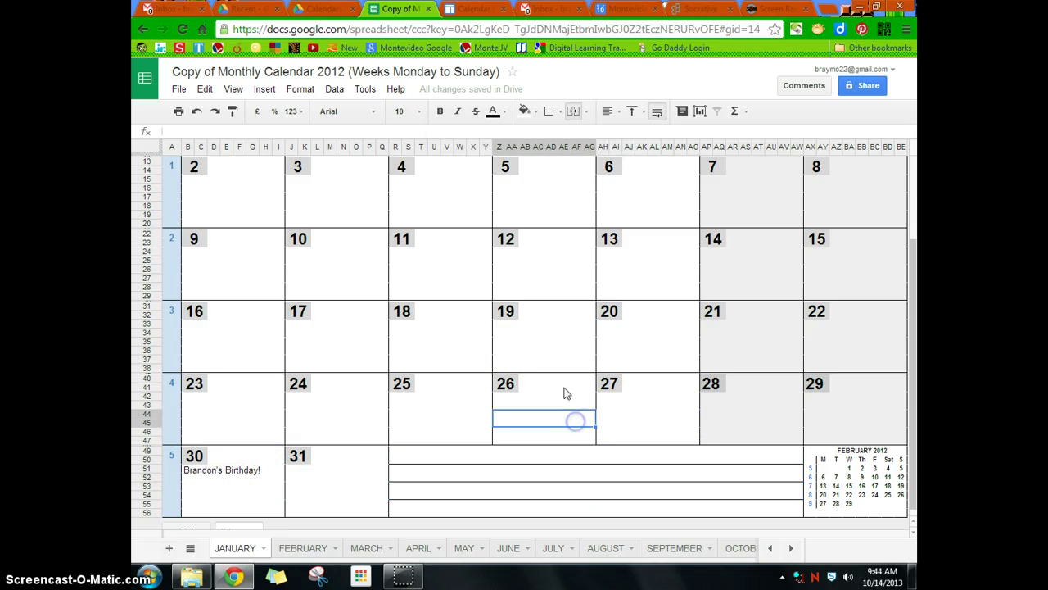
pyautogui.scroll(5, 557, 388)
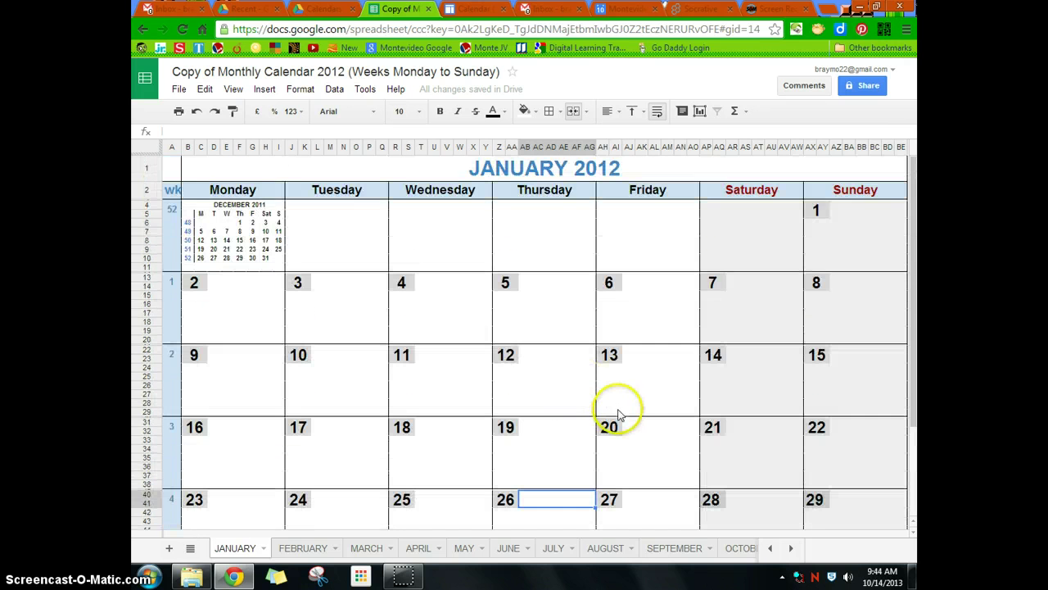
pyautogui.scroll(-5, 635, 381)
pyautogui.scroll(5, 651, 380)
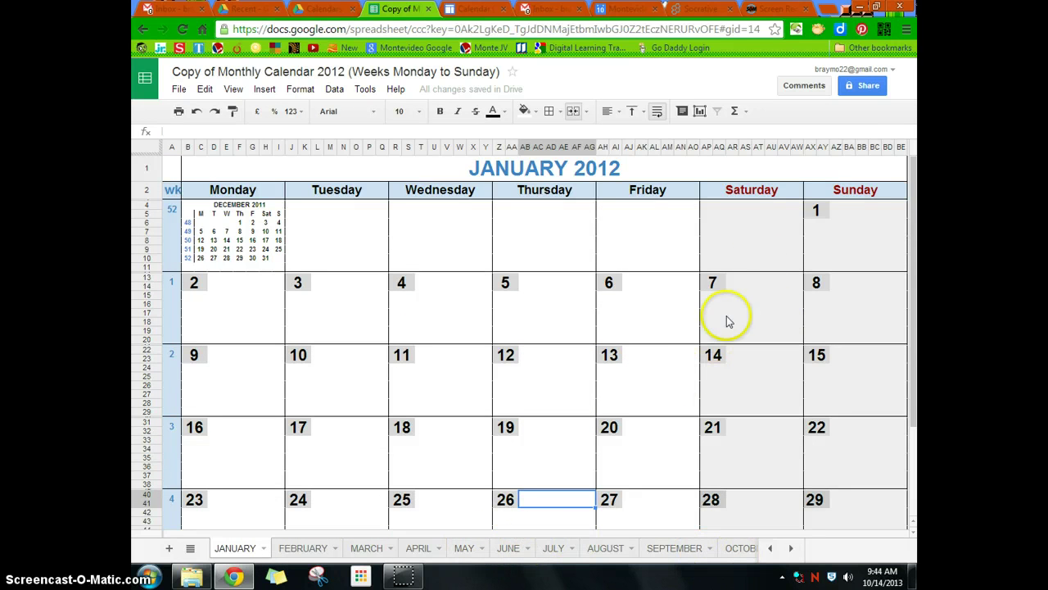
# Share the calendar spreadsheet as Public on the web with view access, and return to the site's Calendar page
pyautogui.click(870, 85)
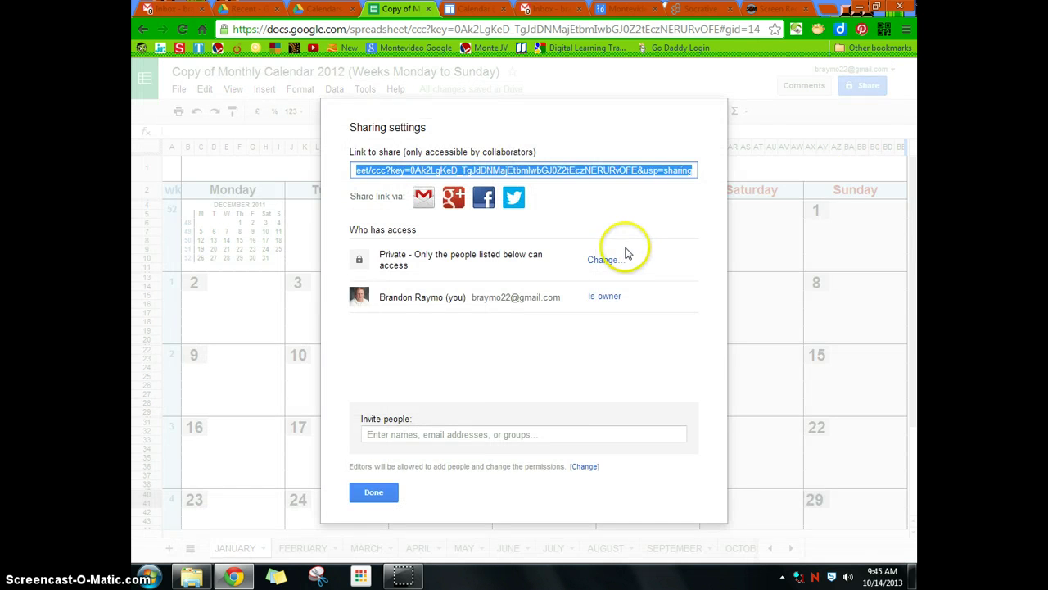
pyautogui.click(612, 260)
pyautogui.click(377, 263)
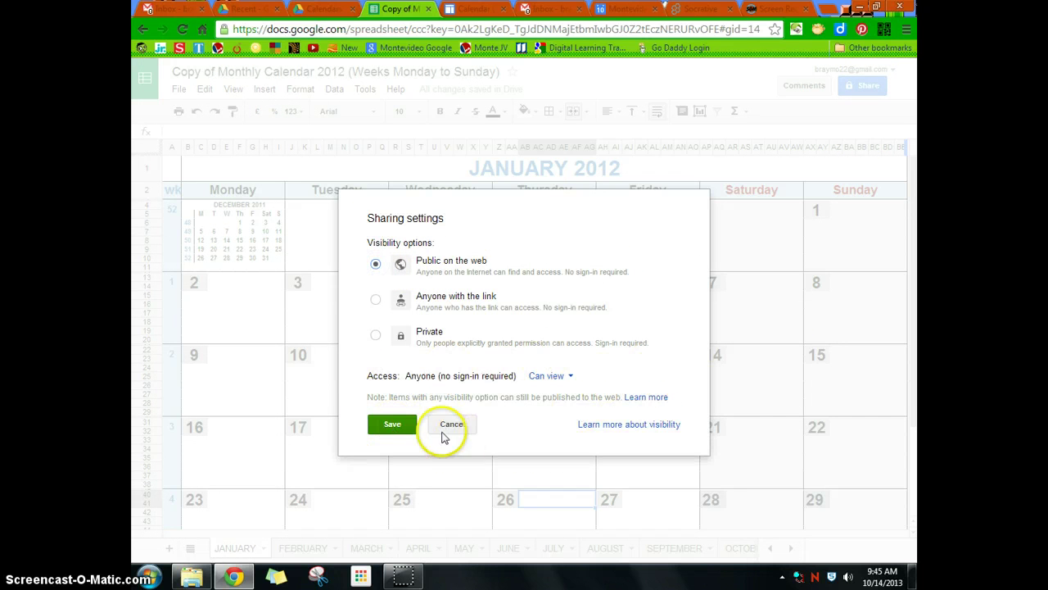
pyautogui.click(398, 425)
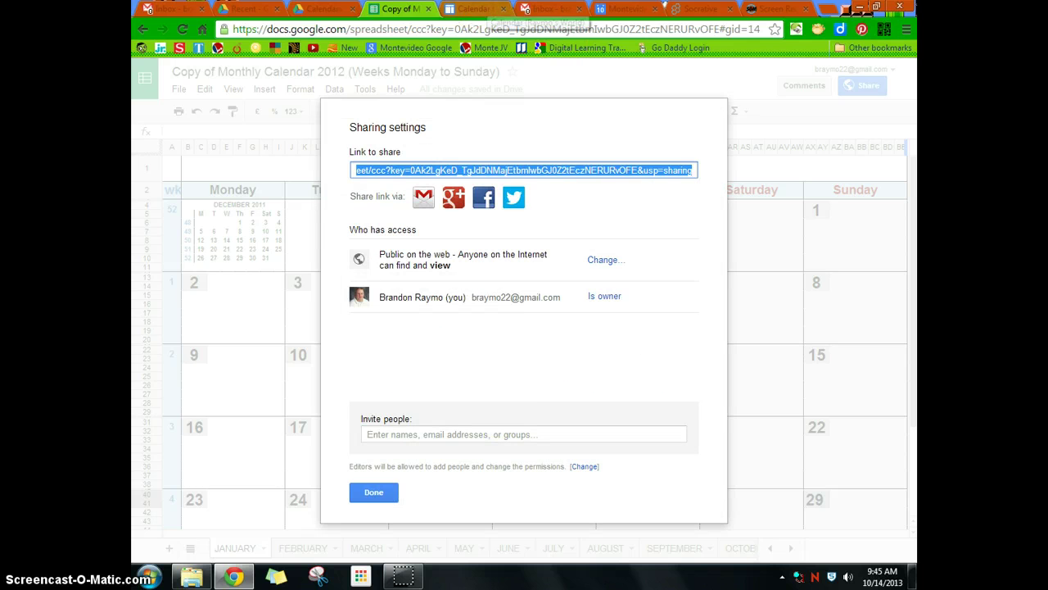
pyautogui.click(473, 9)
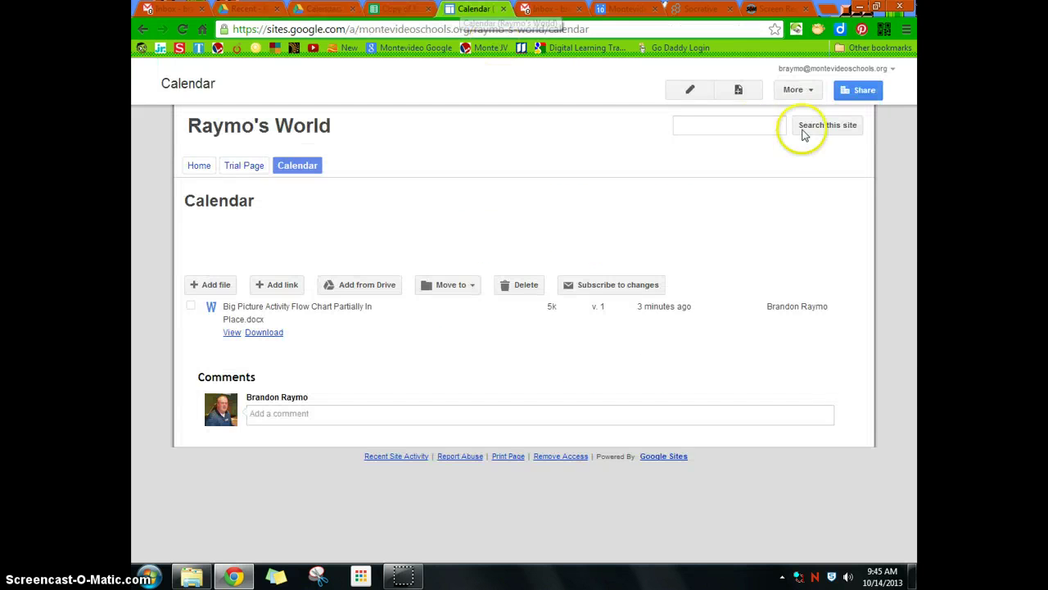
# Open the site's Calendar page for editing and start inserting a Google Drive spreadsheet into its empty body
pyautogui.click(689, 91)
pyautogui.click(229, 286)
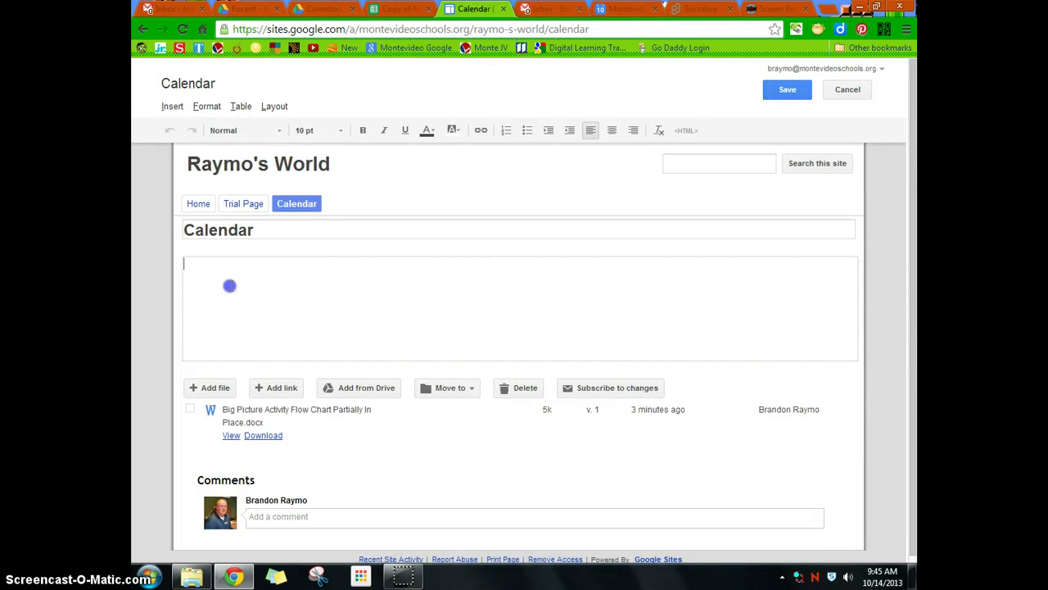
pyautogui.click(173, 107)
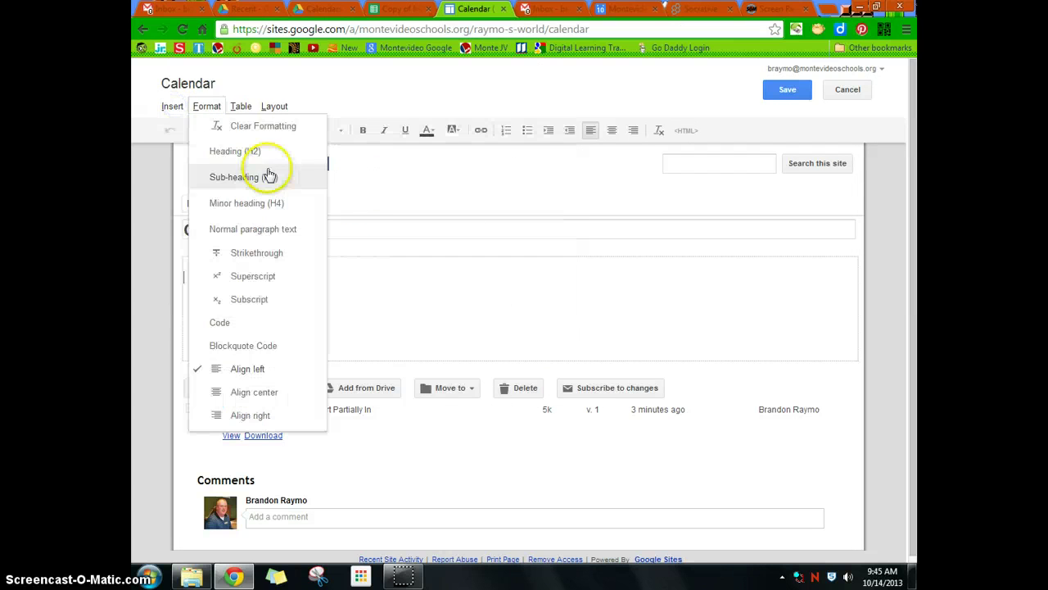
pyautogui.moveTo(511, 223)
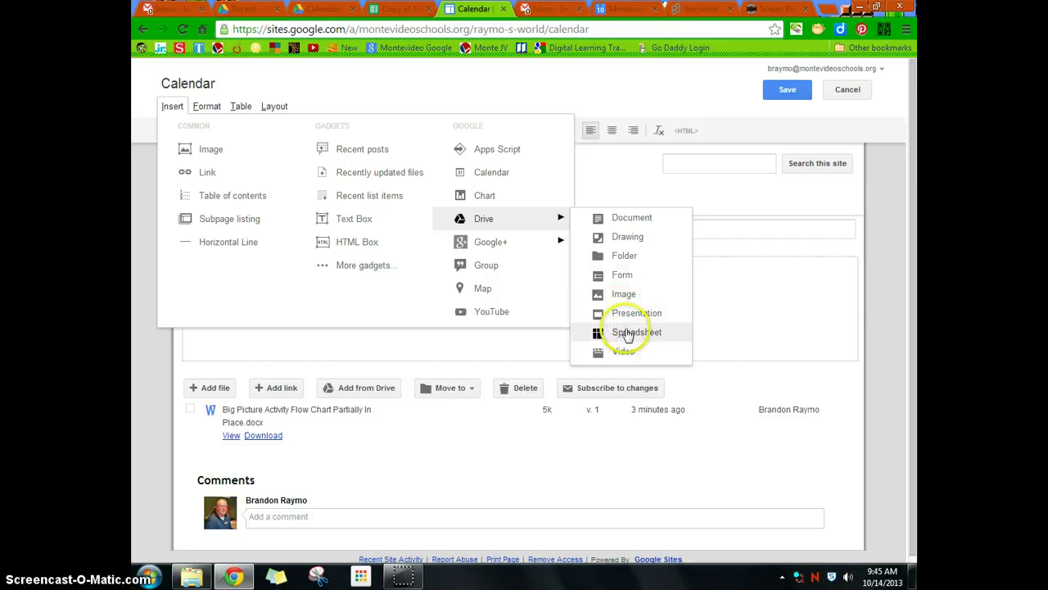
pyautogui.click(626, 331)
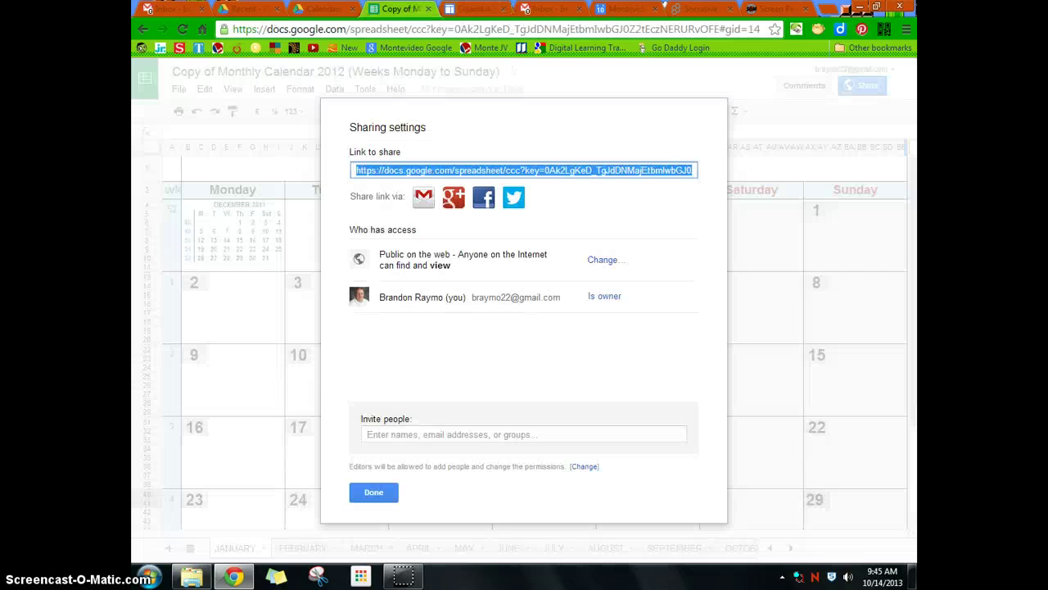
# Finish the sharing settings in the calendar spreadsheet copy and return to the Calendar page being edited in Google Sites
pyautogui.click(379, 492)
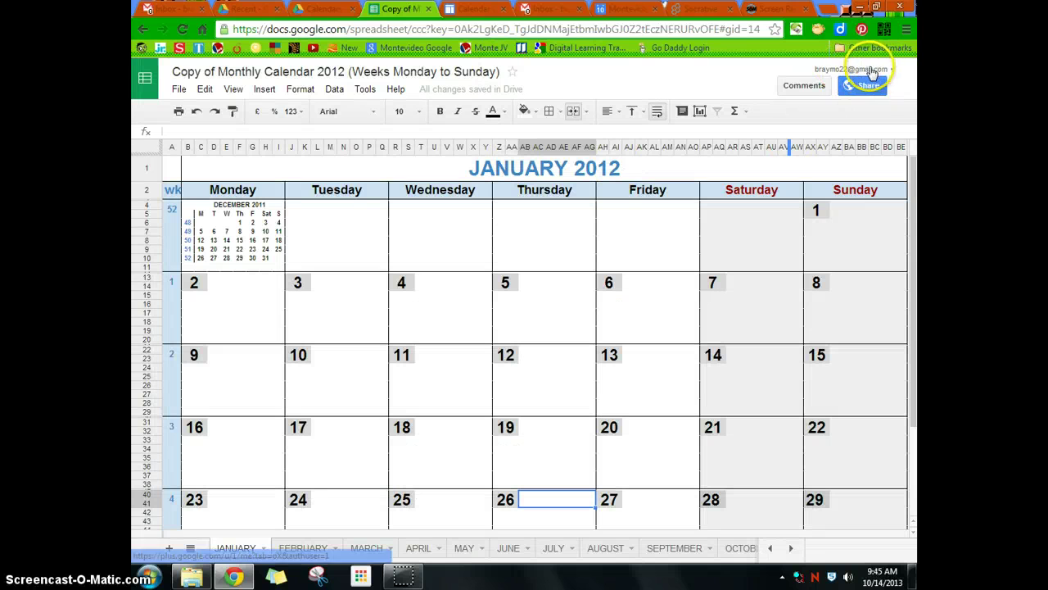
pyautogui.click(465, 10)
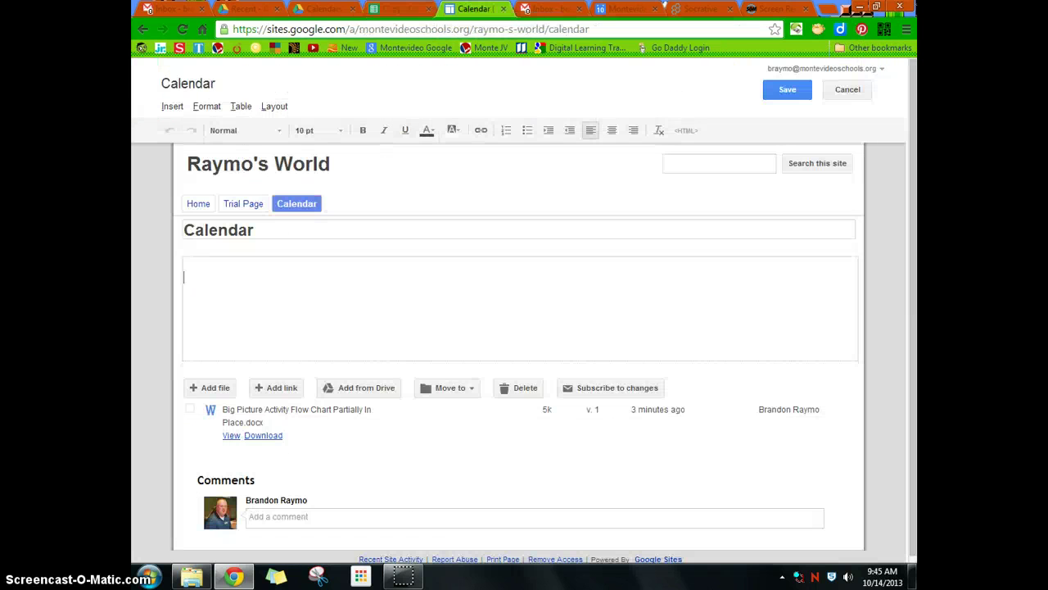
# Insert the Monthly Lesson Plans spreadsheet from Drive into the Calendar page with its border and title, and save the page
pyautogui.click(173, 107)
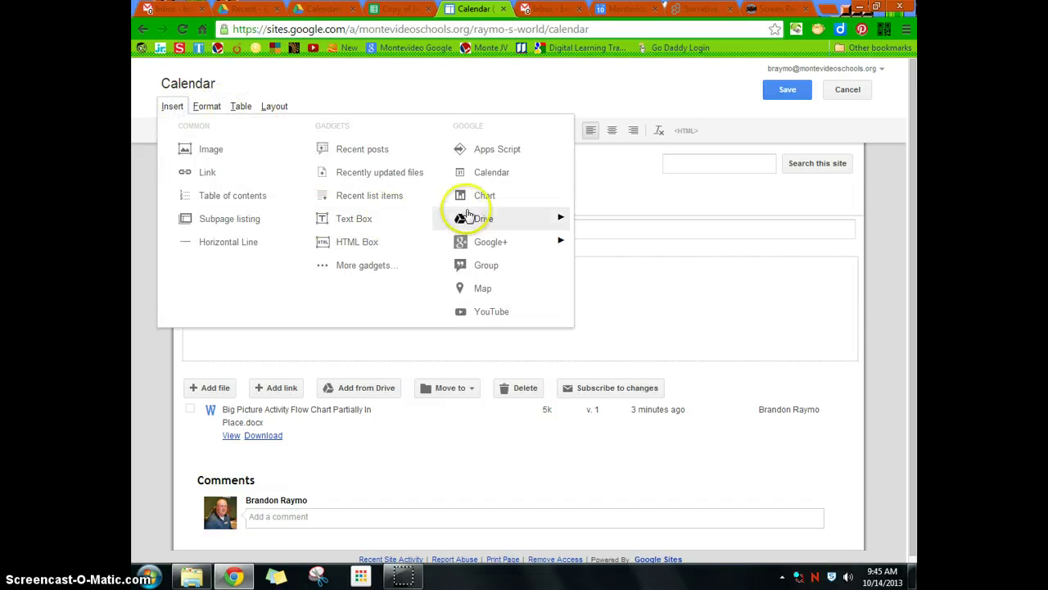
pyautogui.moveTo(463, 217)
pyautogui.click(625, 332)
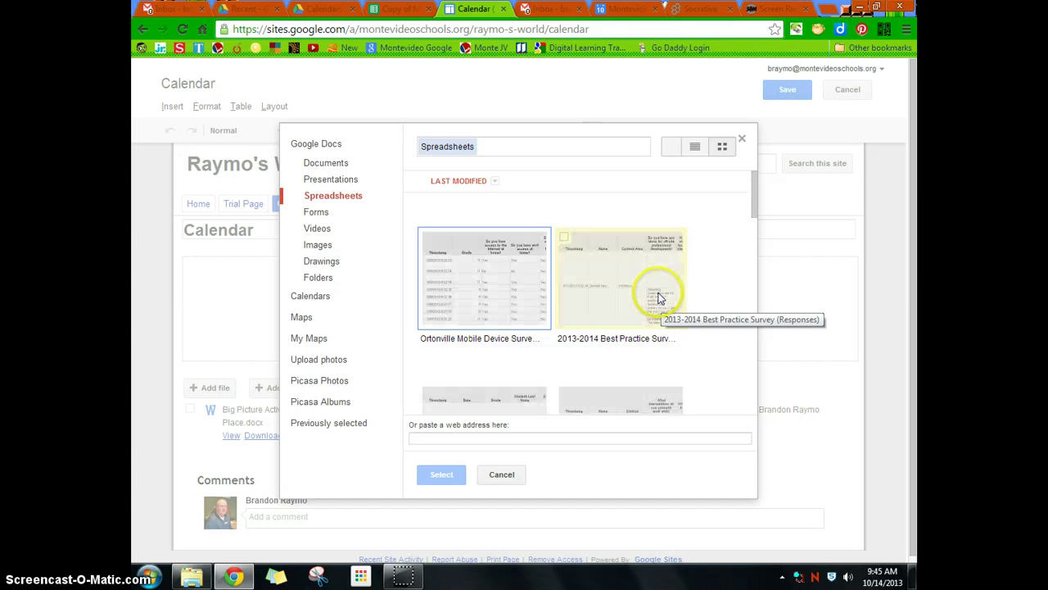
pyautogui.scroll(-3, 483, 306)
pyautogui.scroll(-5, 485, 308)
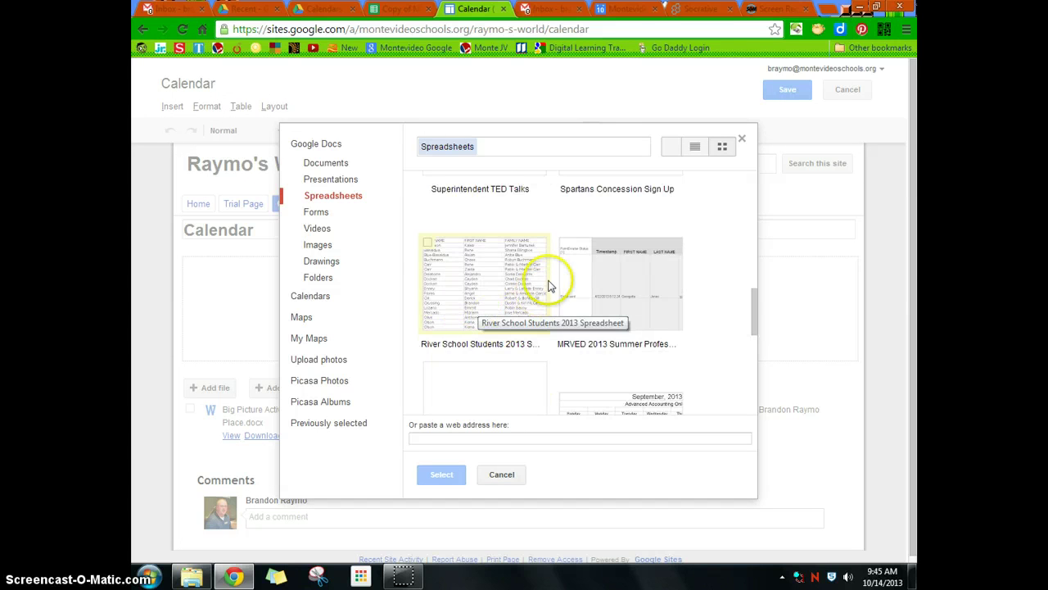
pyautogui.scroll(-3, 551, 285)
pyautogui.scroll(-1, 621, 303)
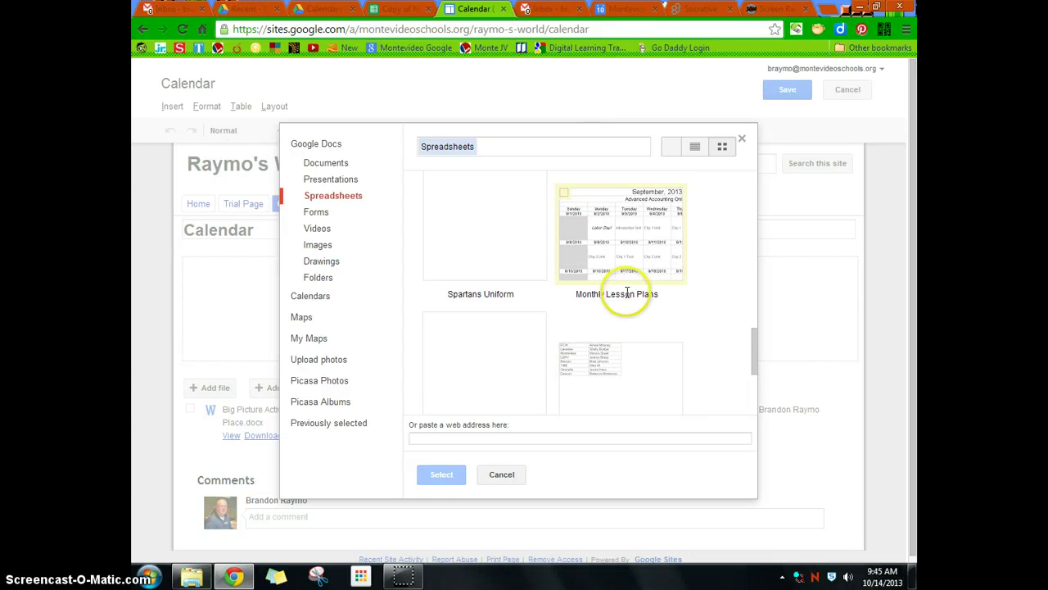
pyautogui.click(640, 247)
pyautogui.doubleClick(641, 249)
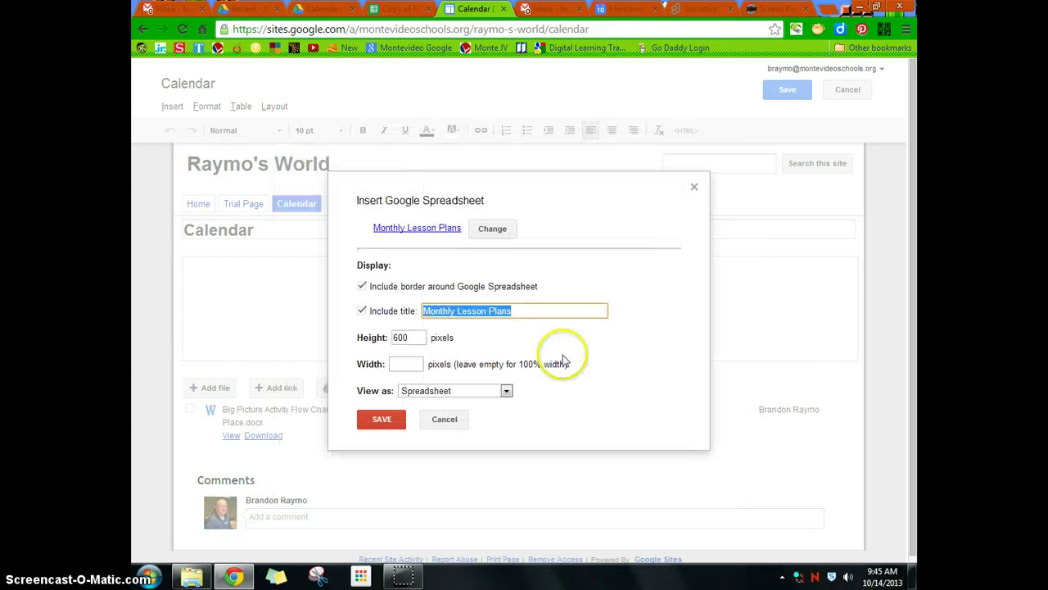
pyautogui.click(369, 428)
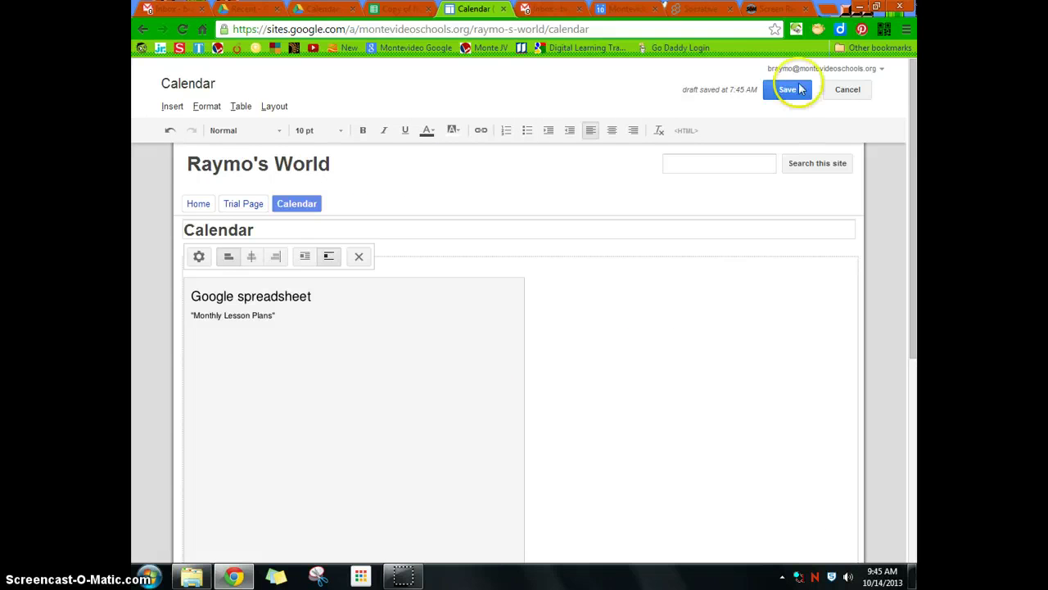
pyautogui.click(800, 90)
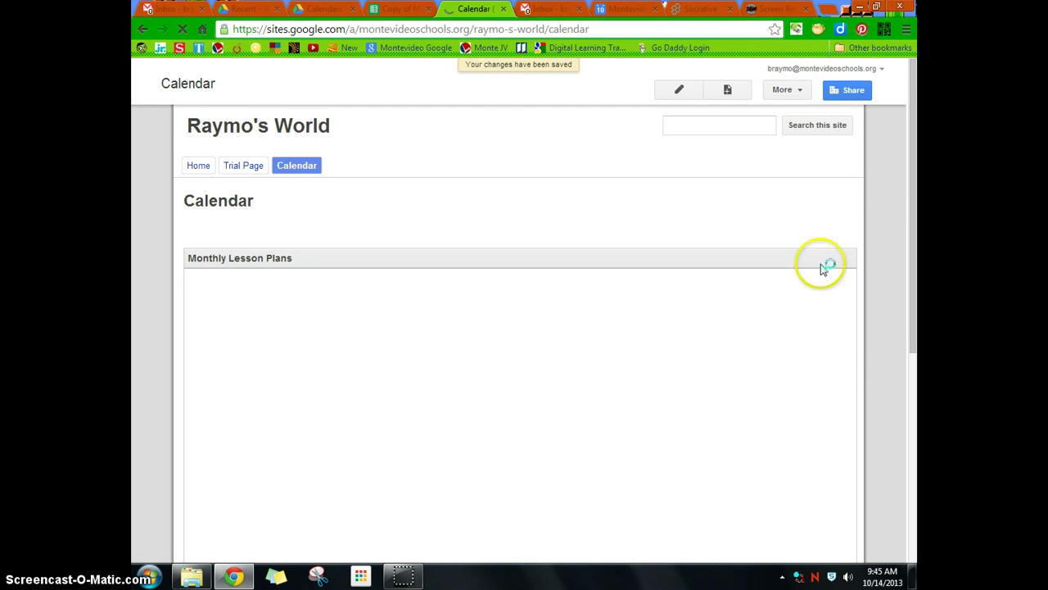
# Examine the embedded Monthly Lesson Plans calendar, including its Oct sheet, and the rest of the page, and go to the site's Home page
pyautogui.moveTo(919, 223); pyautogui.dragTo(909, 325)
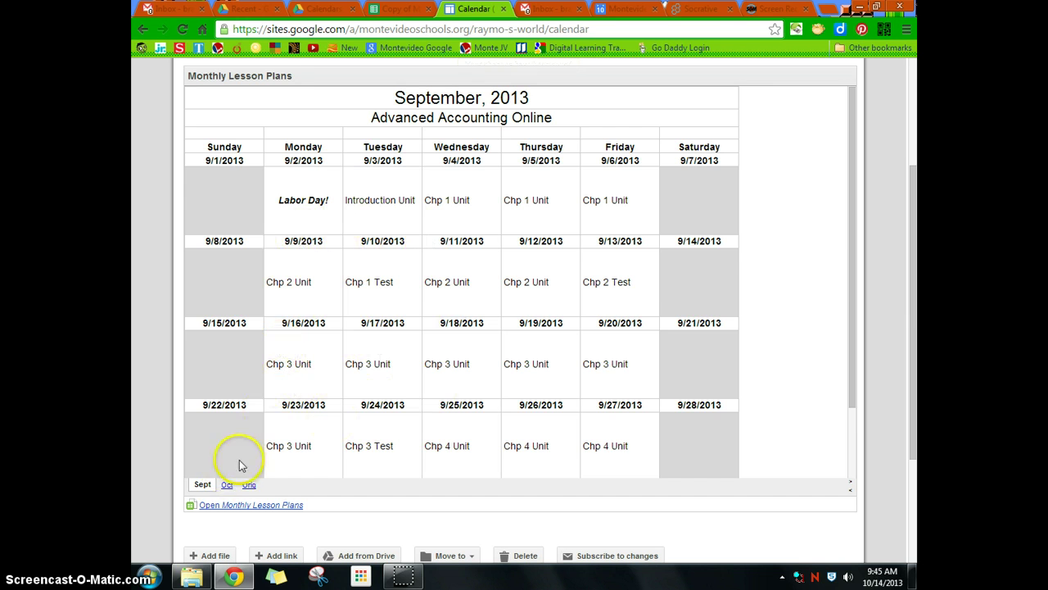
pyautogui.click(227, 485)
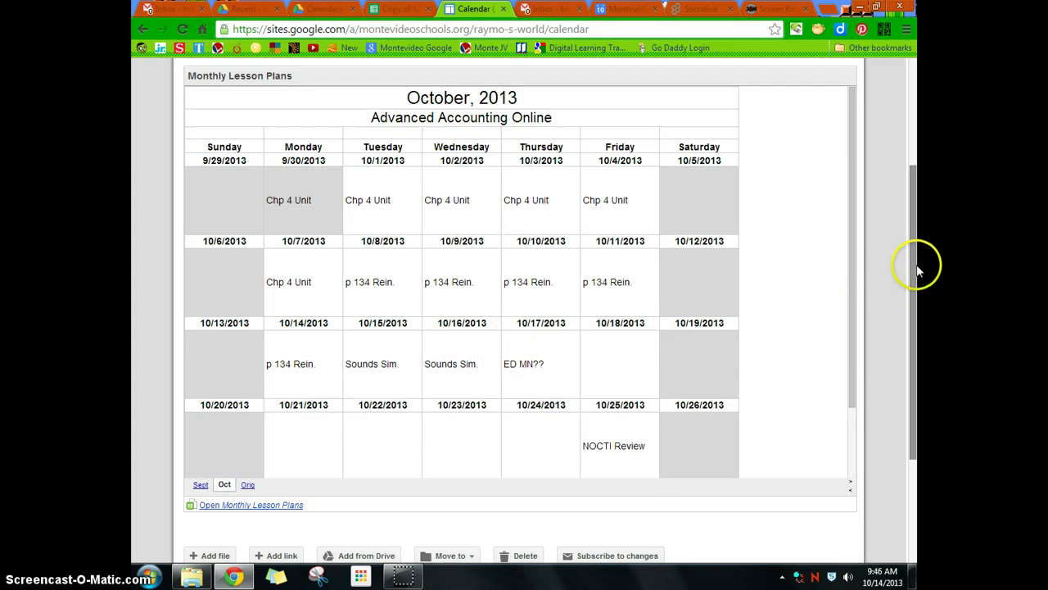
pyautogui.moveTo(917, 258); pyautogui.dragTo(891, 398)
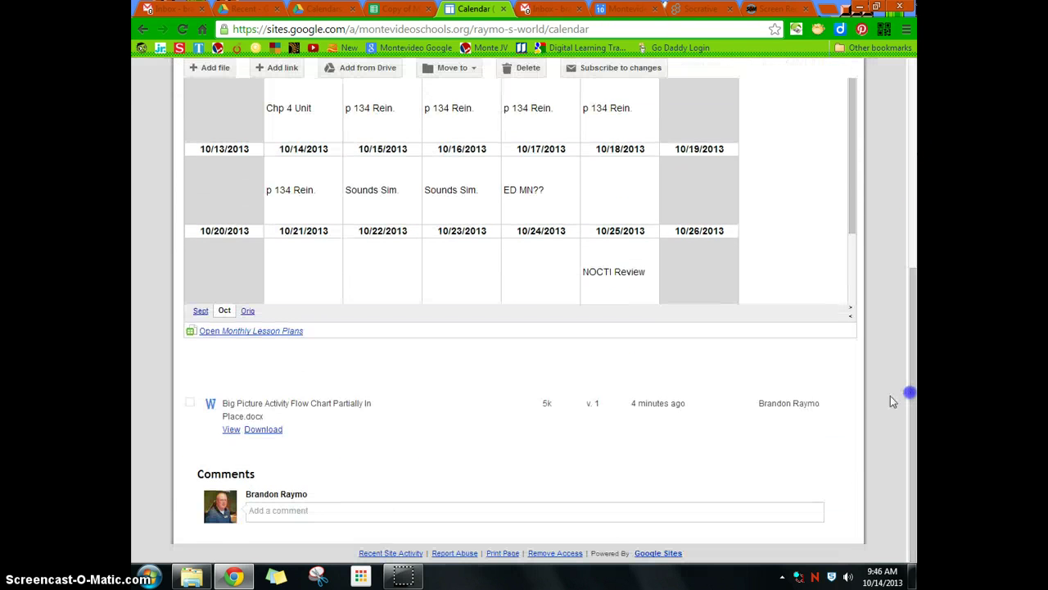
pyautogui.scroll(3, 325, 374)
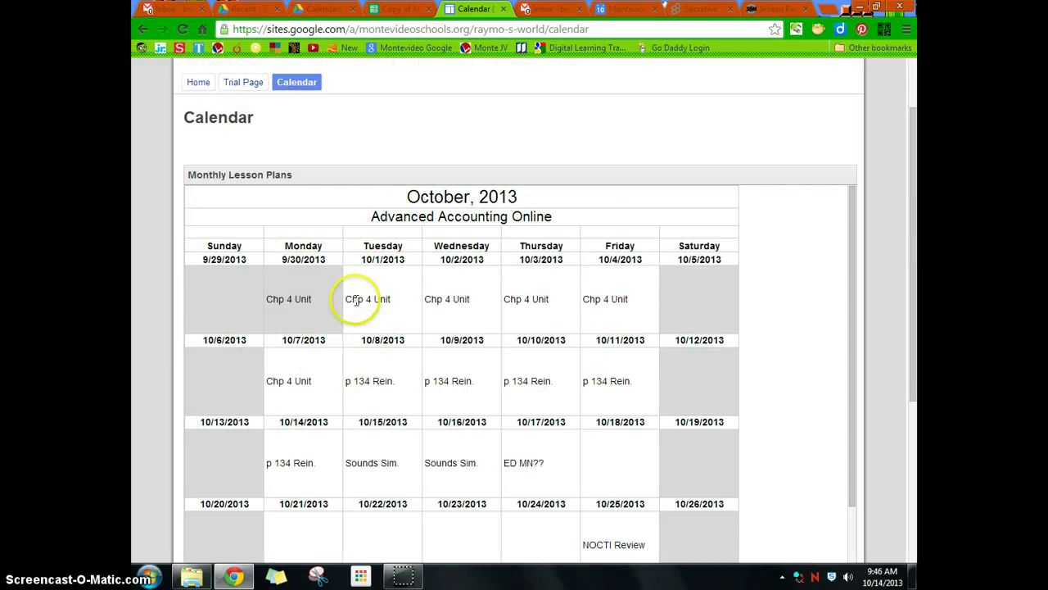
pyautogui.scroll(1, 377, 278)
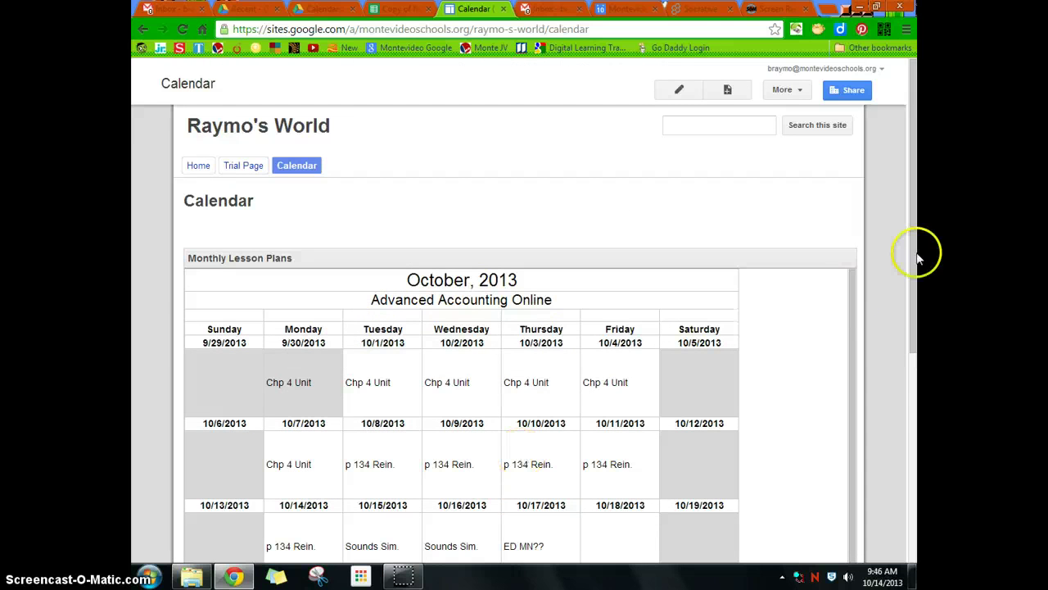
pyautogui.moveTo(917, 258); pyautogui.dragTo(917, 321)
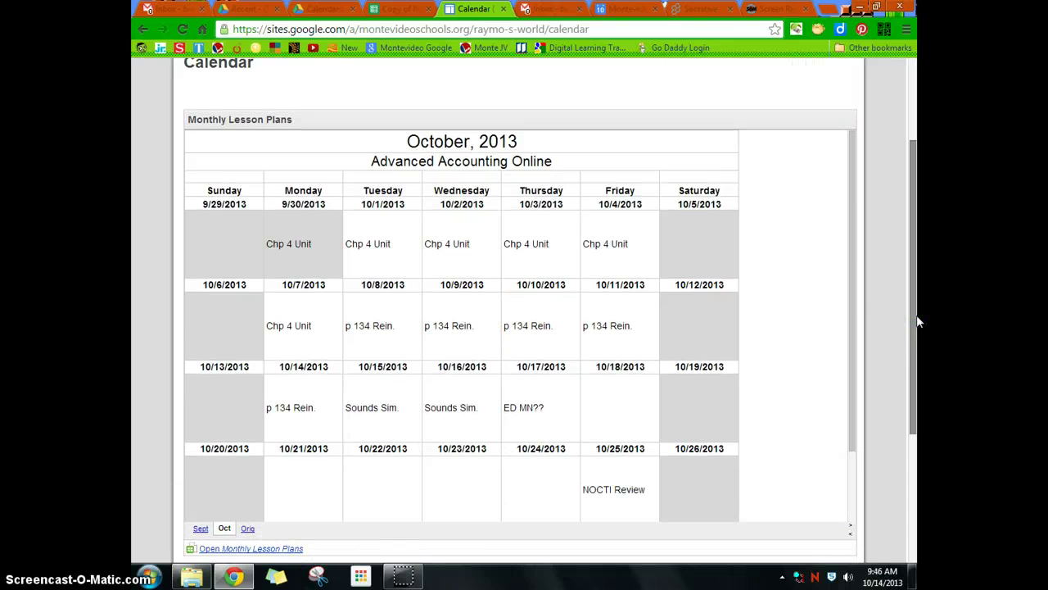
pyautogui.scroll(2, 793, 344)
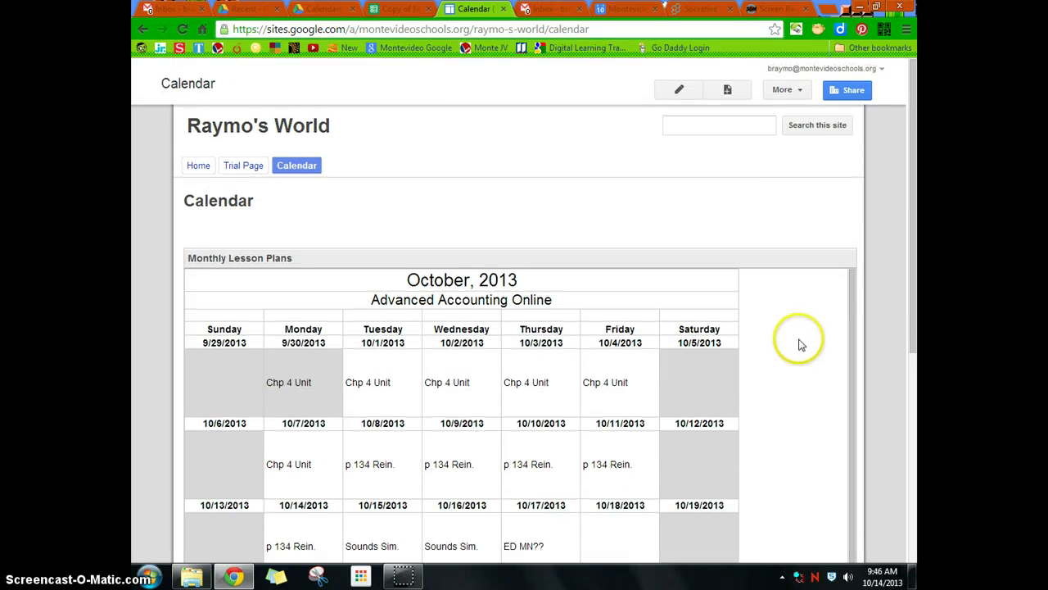
pyautogui.click(195, 167)
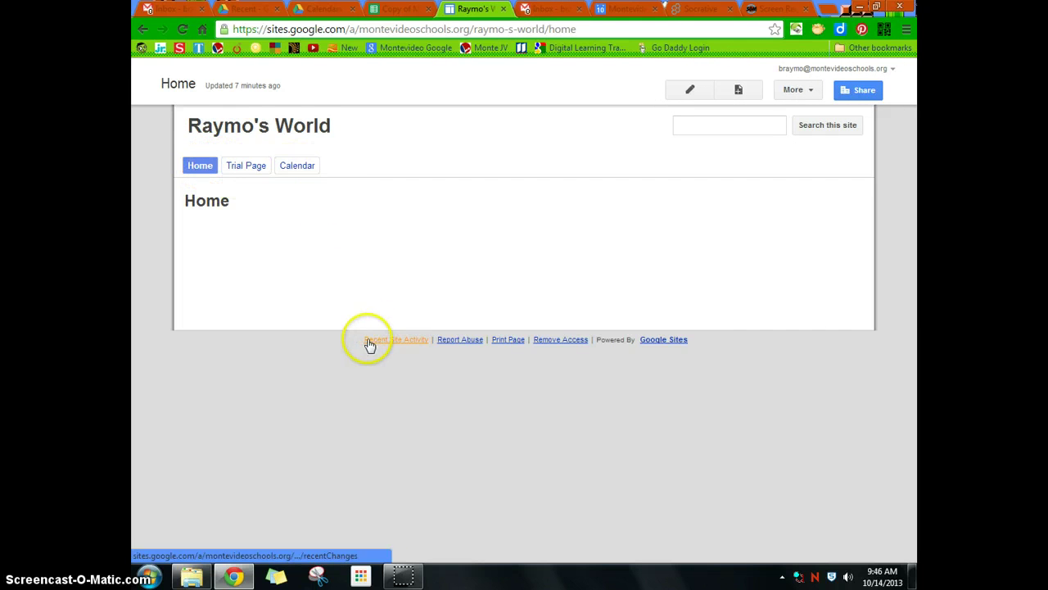
pyautogui.click(560, 267)
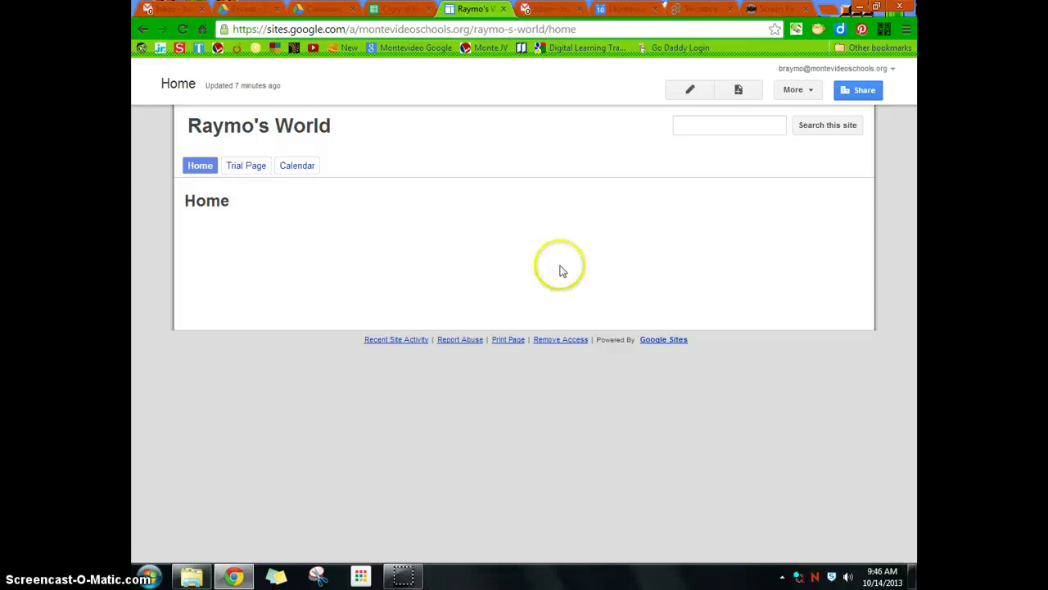